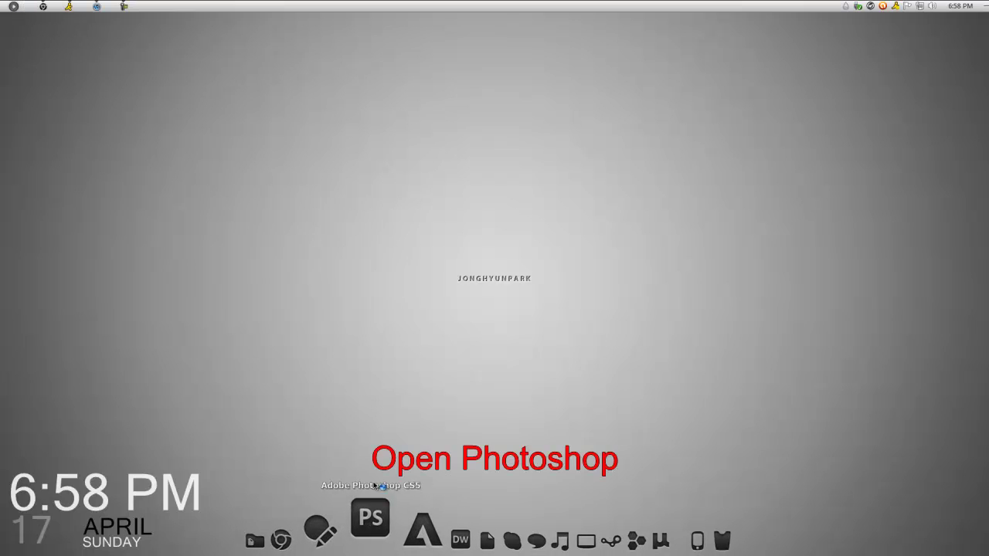
- Launch Adobe Photoshop CS5 from its dock icon on the Windows desktop
{"action": "left_click", "coordinate": [371, 525]}
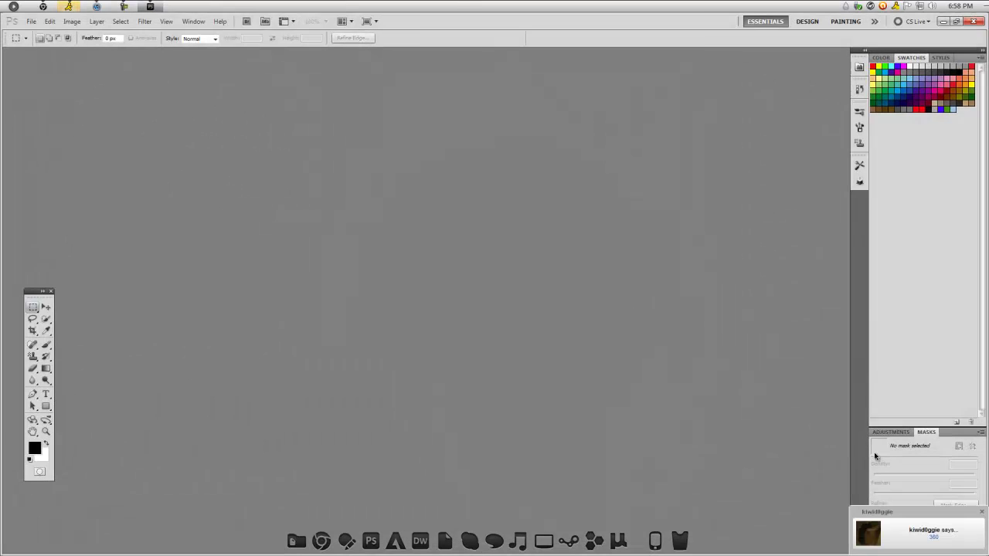
- Create a new white grayscale document 500 pixels wide and high
{"action": "left_click", "coordinate": [31, 22]}
{"action": "left_click", "coordinate": [37, 36]}
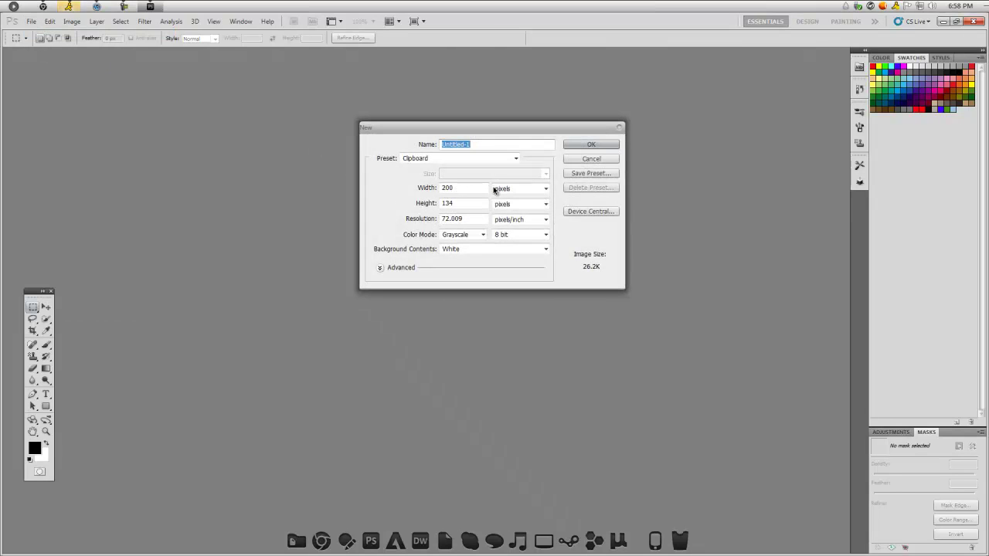
{"action": "double_click", "coordinate": [456, 189]}
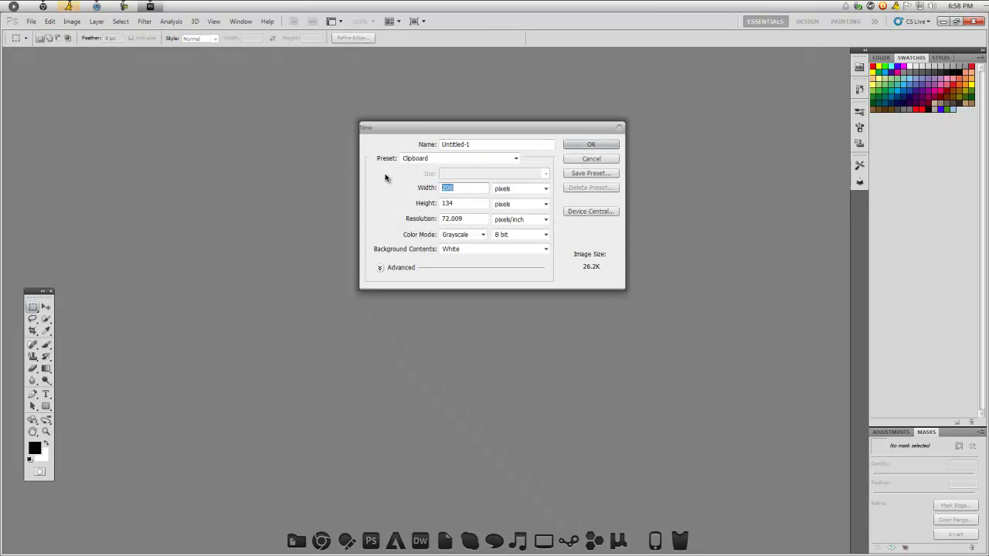
{"action": "type", "text": "500"}
{"action": "key", "text": "Tab"}
{"action": "type", "text": "50"}
{"action": "key", "text": "Return"}
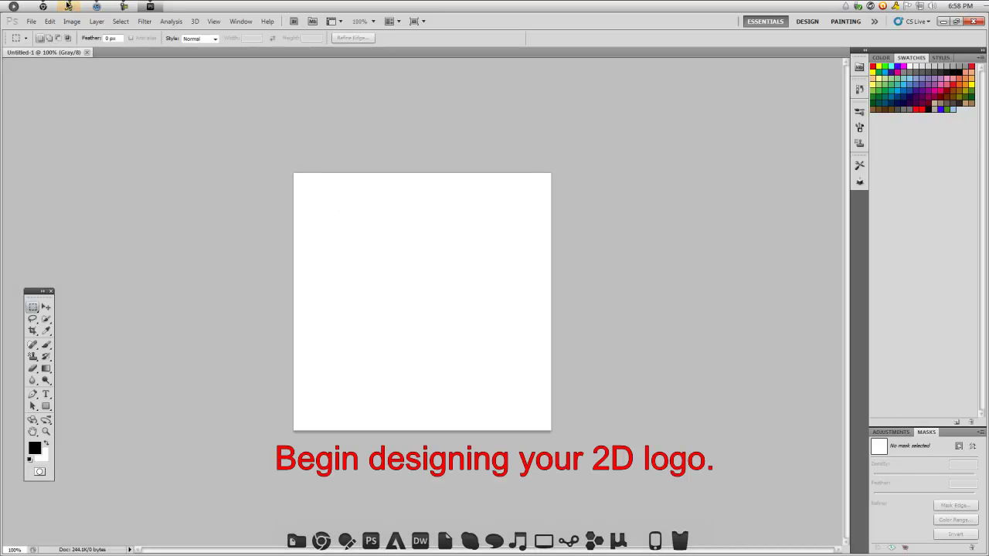
- Start an Old London text block on the canvas and scrub its size down to 392 pt
{"action": "left_click", "coordinate": [46, 394]}
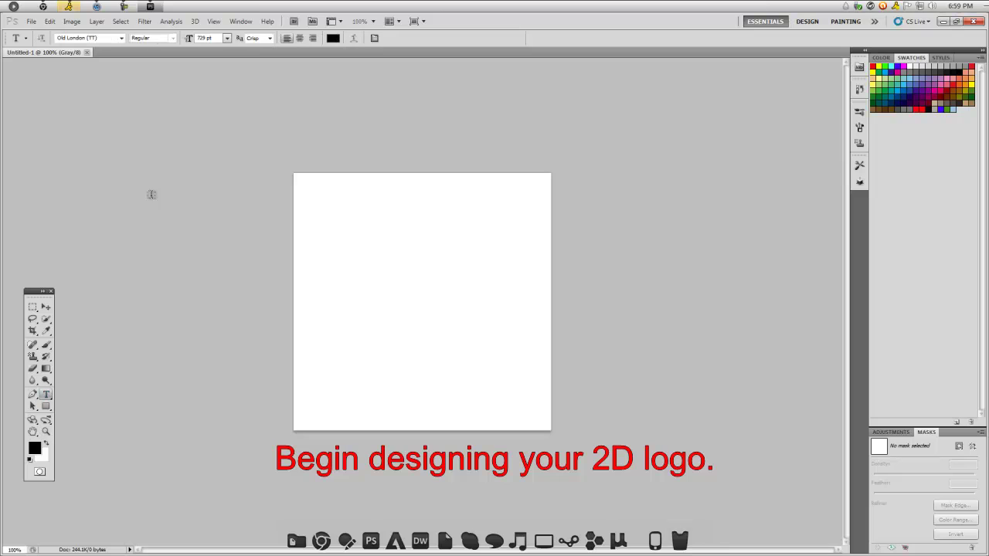
{"action": "left_click", "coordinate": [406, 338]}
{"action": "left_click_drag", "start_coordinate": [189, 38], "coordinate": [168, 43]}
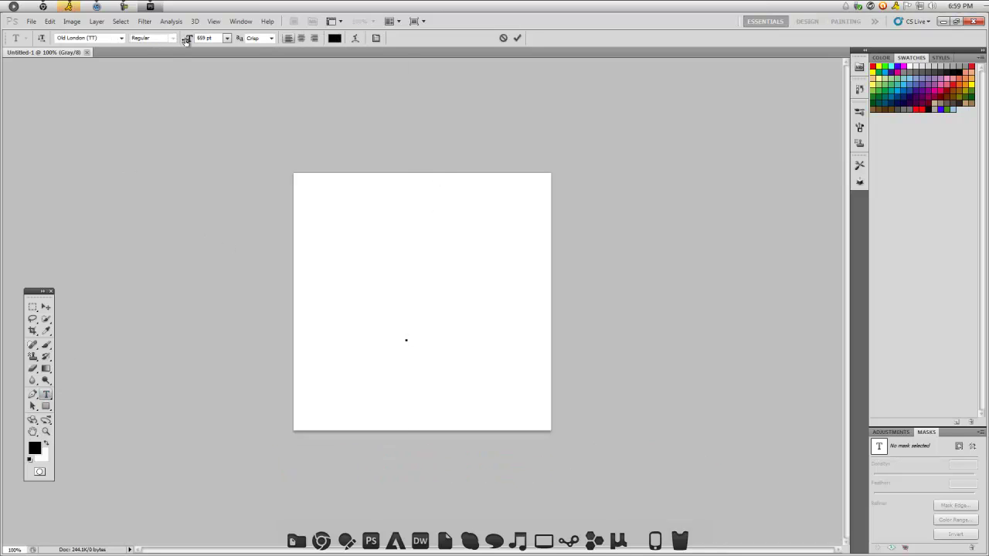
{"action": "left_click_drag", "start_coordinate": [119, 44], "coordinate": [161, 42]}
- Type the letter C, after trying test letters, and nudge it into place on the left
{"action": "type", "text": "C"}
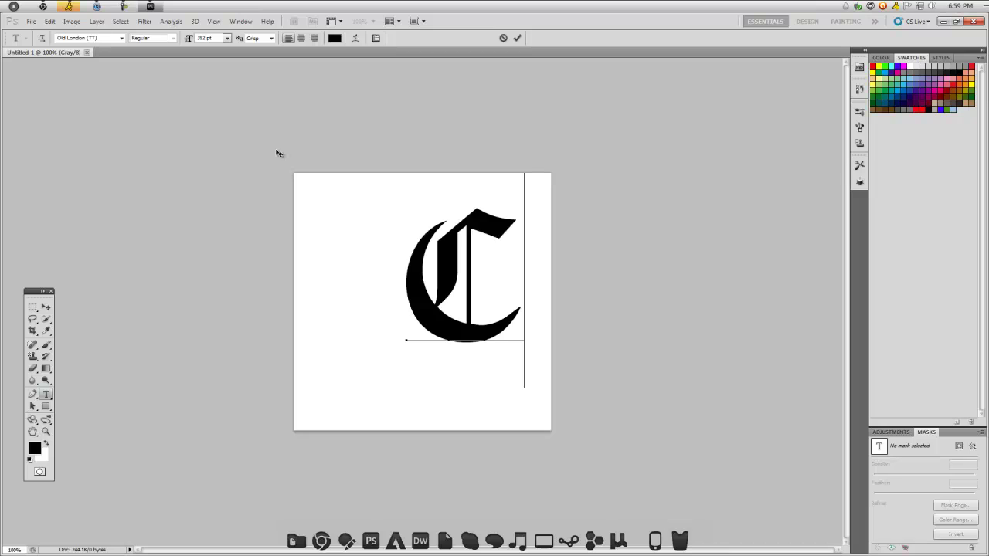
{"action": "key", "text": "BackSpace"}
{"action": "type", "text": "X"}
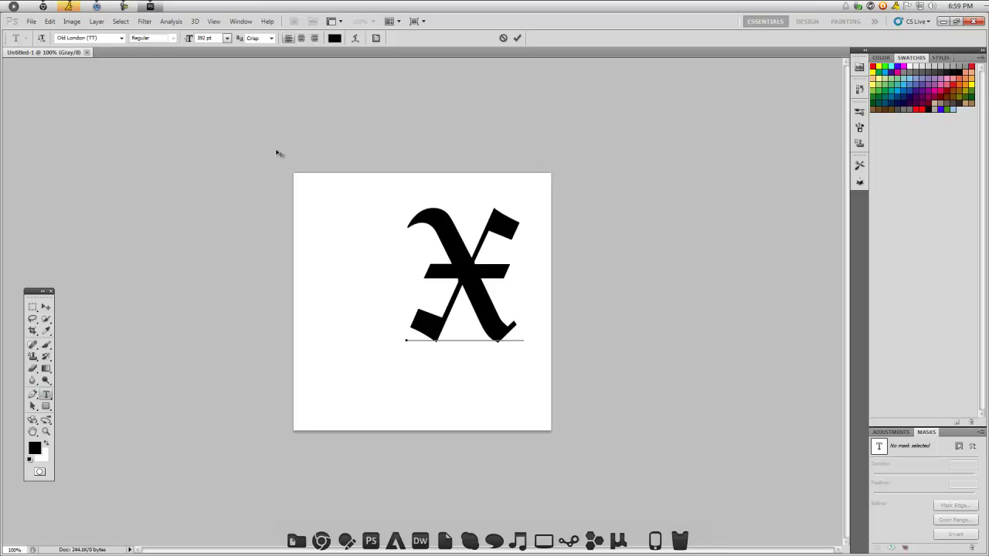
{"action": "type", "text": "z"}
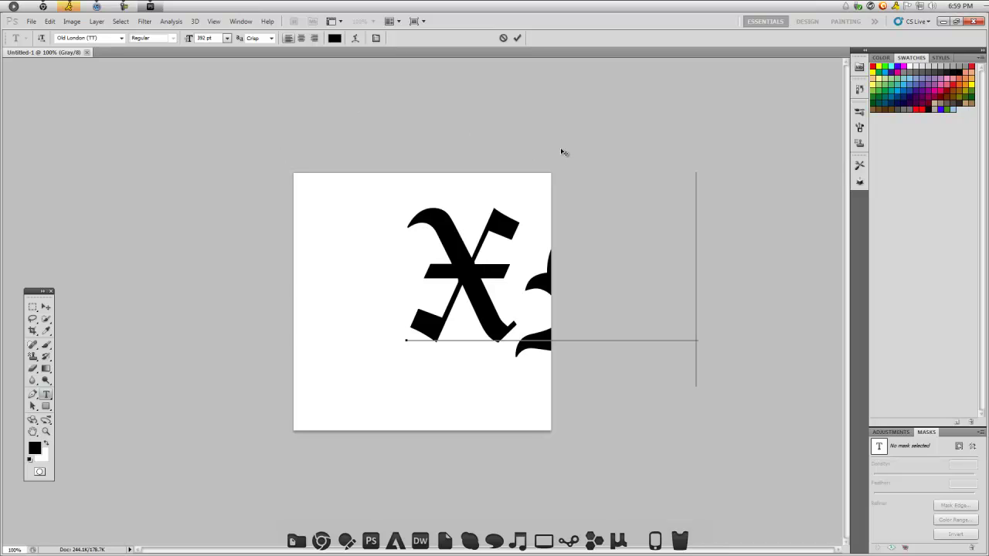
{"action": "left_click_drag", "start_coordinate": [561, 150], "coordinate": [436, 146]}
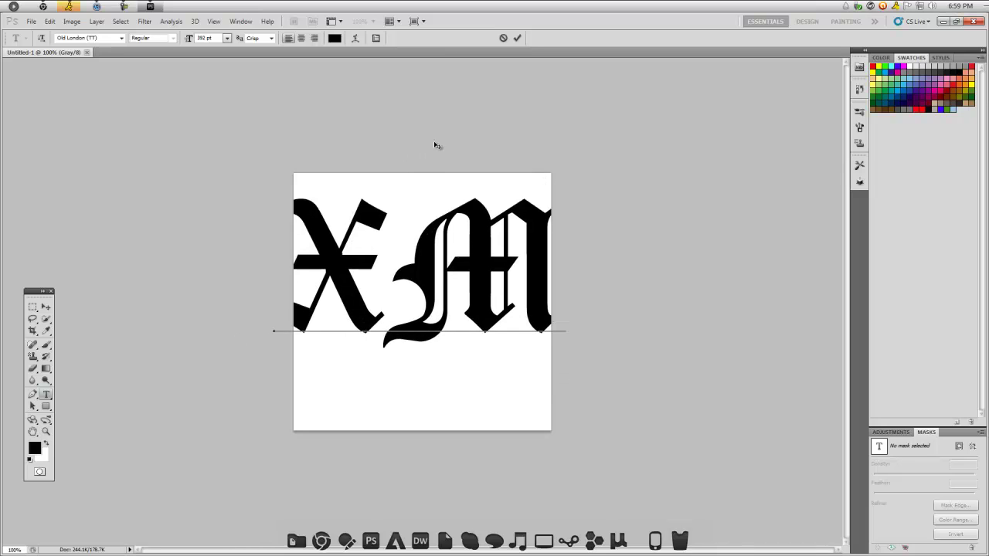
{"action": "key", "text": "BackSpace"}
{"action": "key", "text": "BackSpace"}
{"action": "type", "text": "C"}
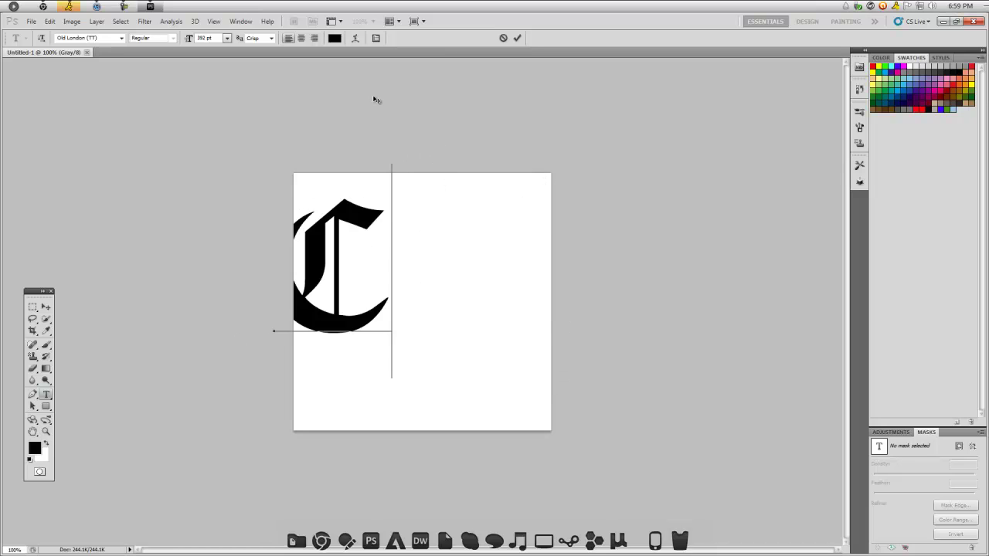
{"action": "left_click_drag", "start_coordinate": [375, 99], "coordinate": [413, 101]}
- Commit the C and type a second letter D below it
{"action": "left_click", "coordinate": [46, 307]}
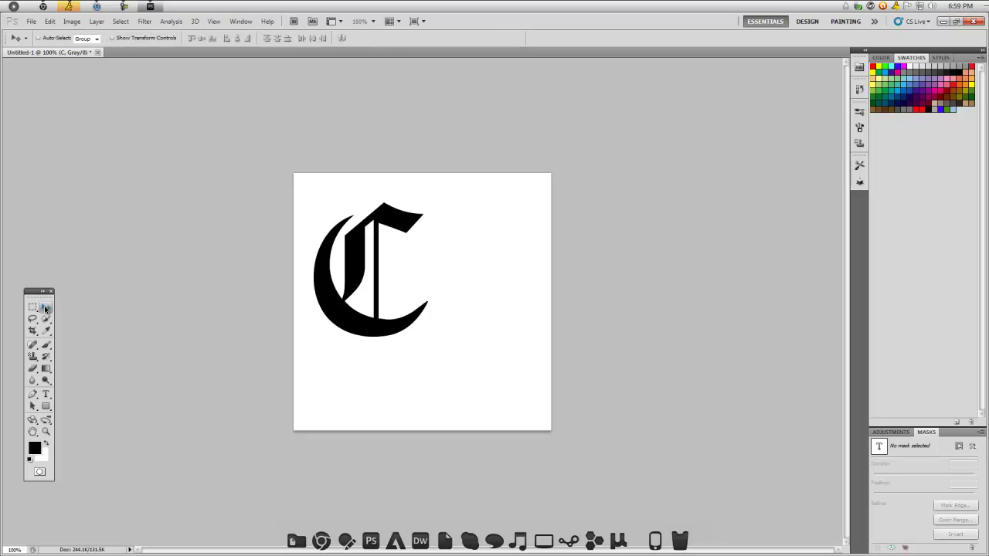
{"action": "left_click", "coordinate": [46, 394]}
{"action": "left_click", "coordinate": [349, 407]}
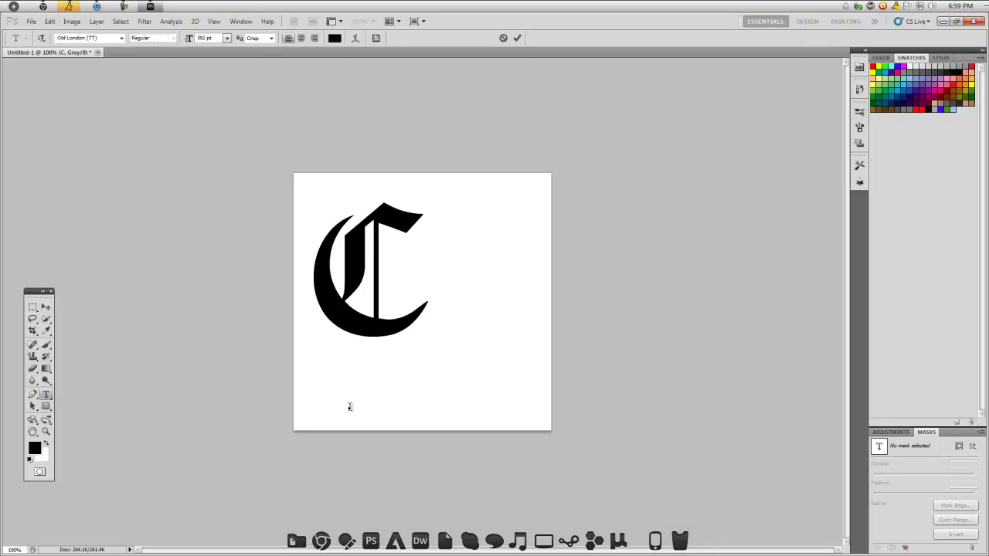
{"action": "type", "text": "D"}
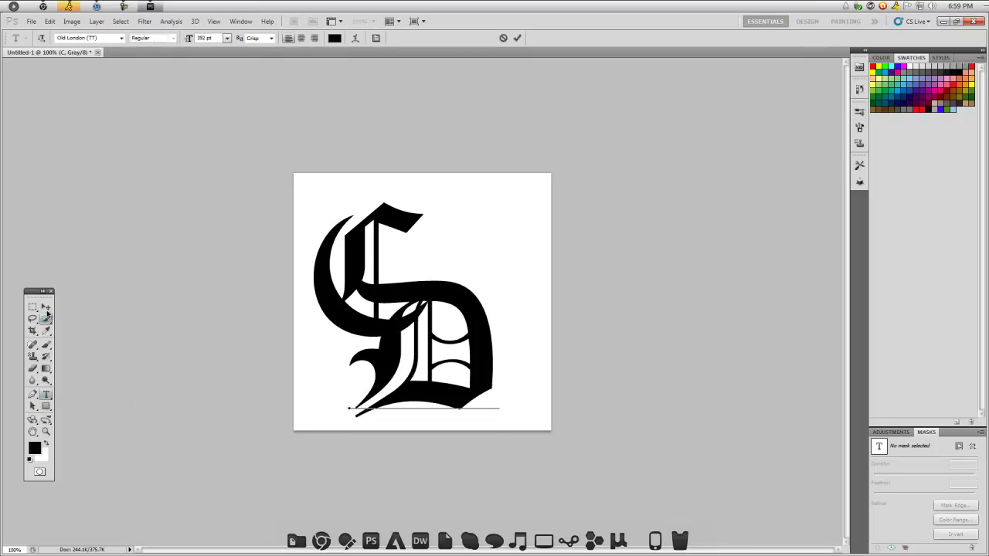
{"action": "left_click", "coordinate": [46, 307]}
- Show the Layers panel, move the D below-right of the C and nudge the C up
{"action": "left_click", "coordinate": [239, 20]}
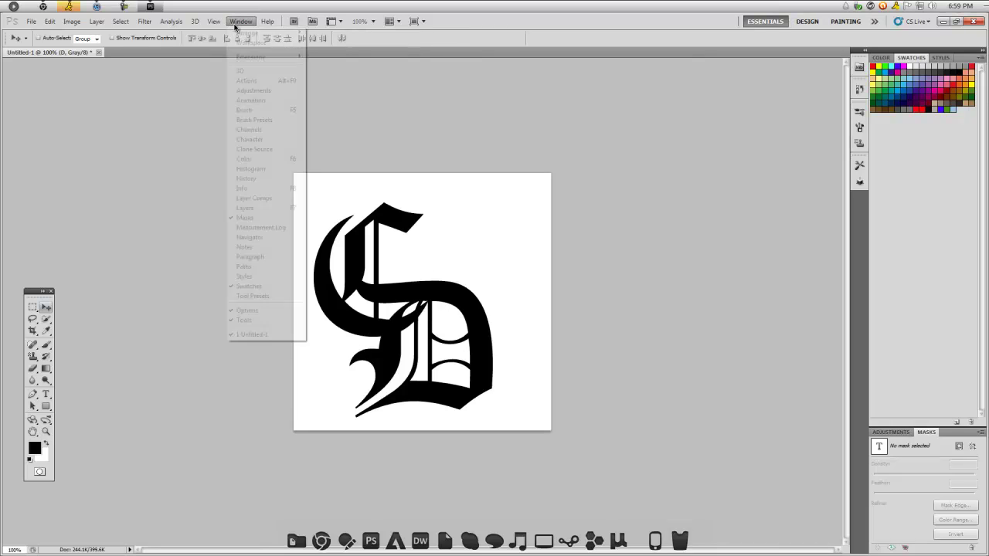
{"action": "left_click", "coordinate": [260, 209]}
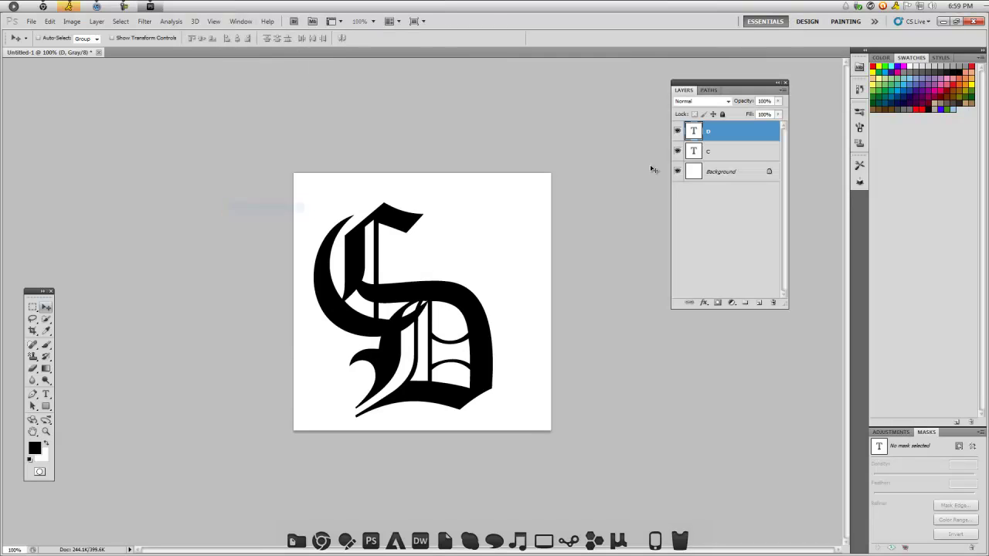
{"action": "left_click_drag", "start_coordinate": [465, 342], "coordinate": [506, 329]}
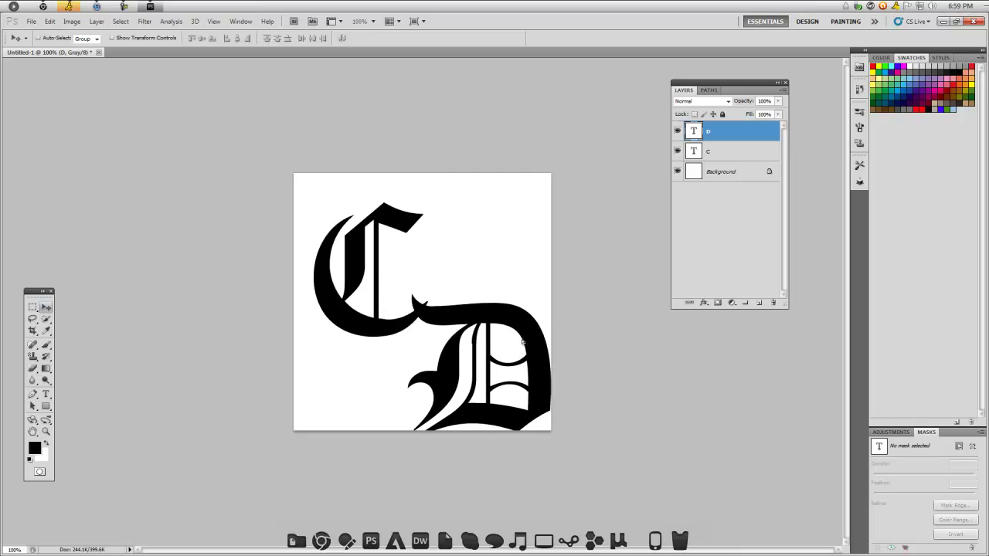
{"action": "left_click", "coordinate": [723, 152]}
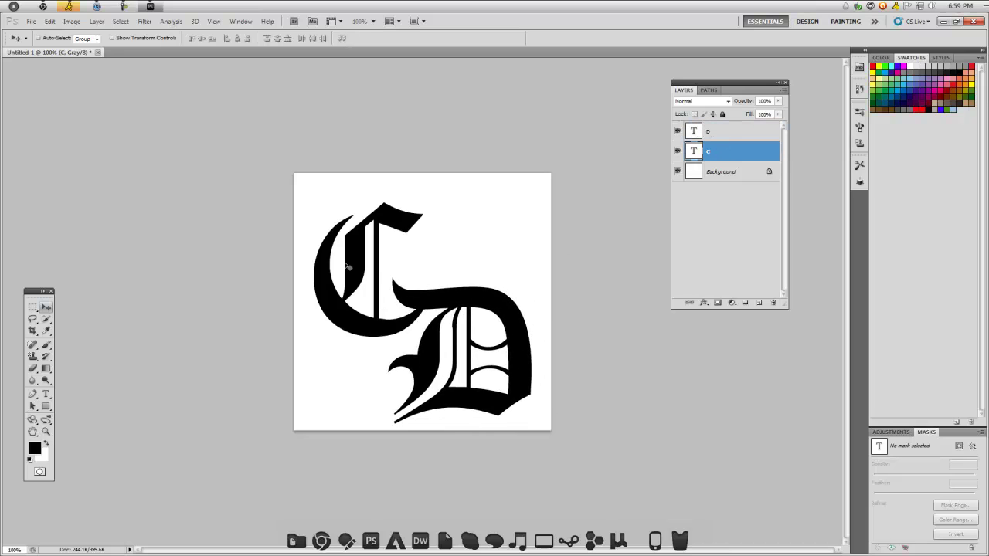
{"action": "left_click_drag", "start_coordinate": [332, 308], "coordinate": [340, 300]}
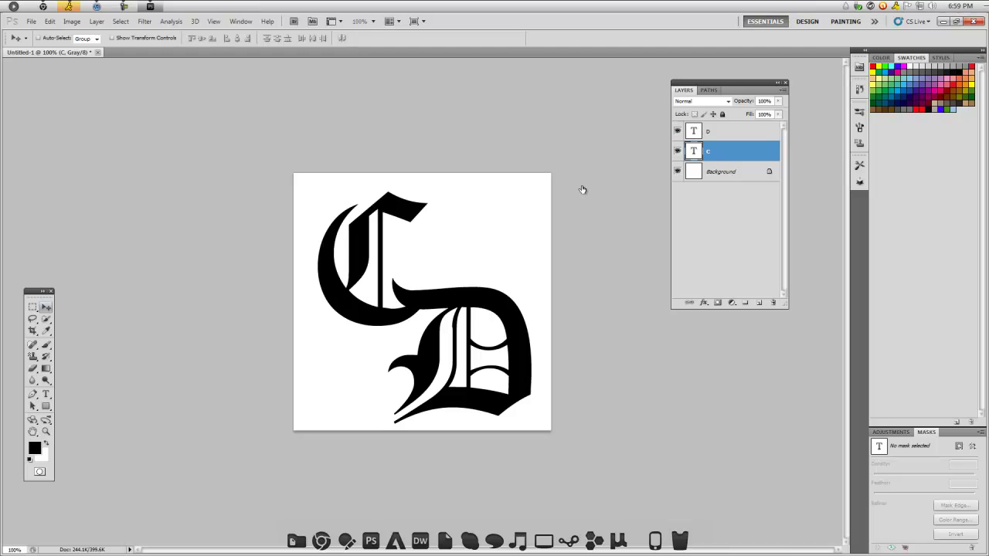
{"action": "left_click", "coordinate": [732, 179]}
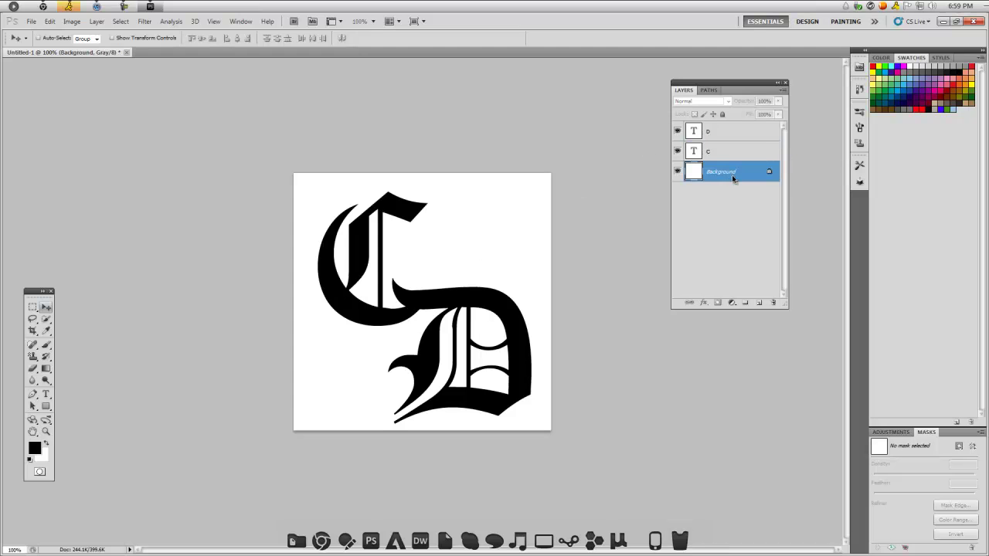
- Delete the Background layer, then rasterize the C and D type layers and merge them
{"action": "key", "text": "Delete"}
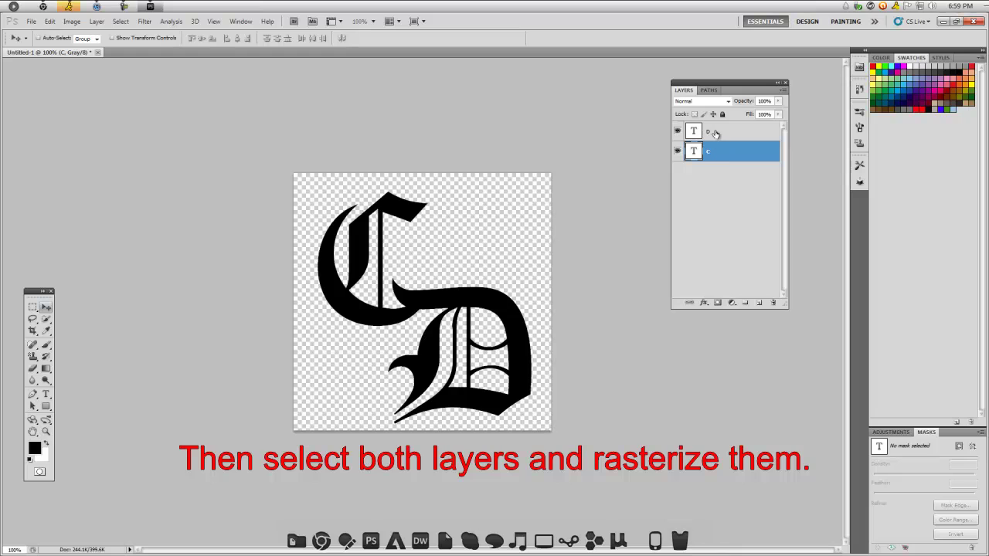
{"action": "left_click", "coordinate": [713, 135], "text": "shift"}
{"action": "right_click", "coordinate": [714, 133]}
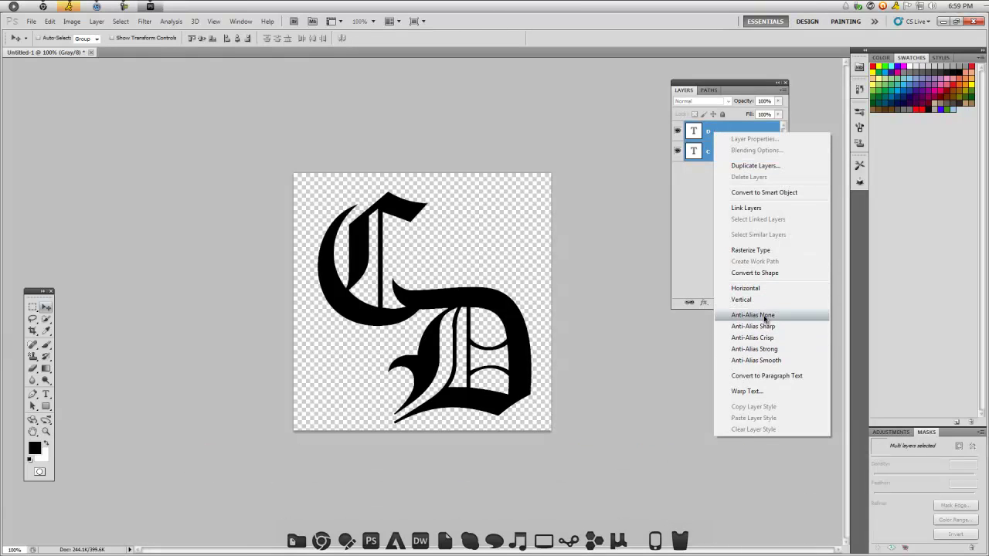
{"action": "left_click", "coordinate": [765, 251]}
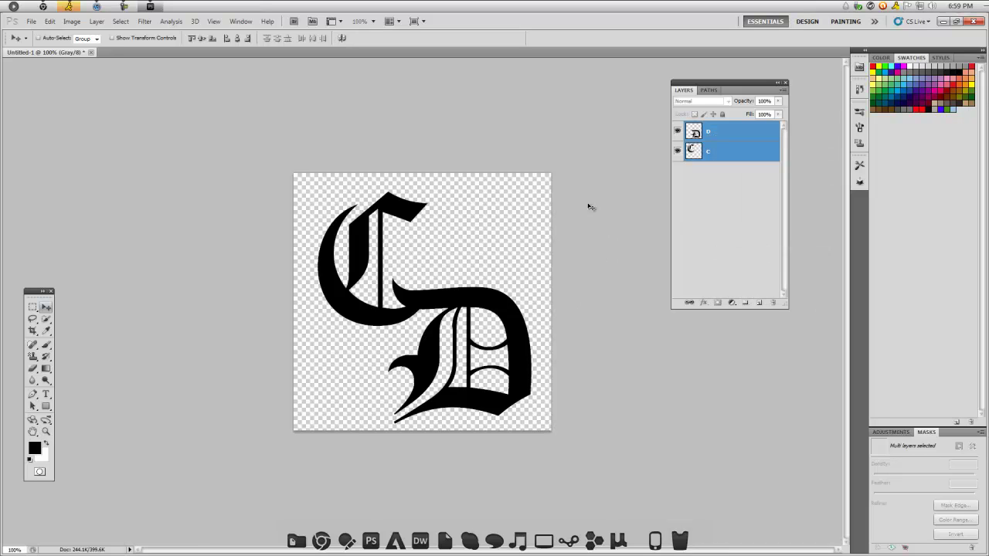
{"action": "right_click", "coordinate": [711, 152]}
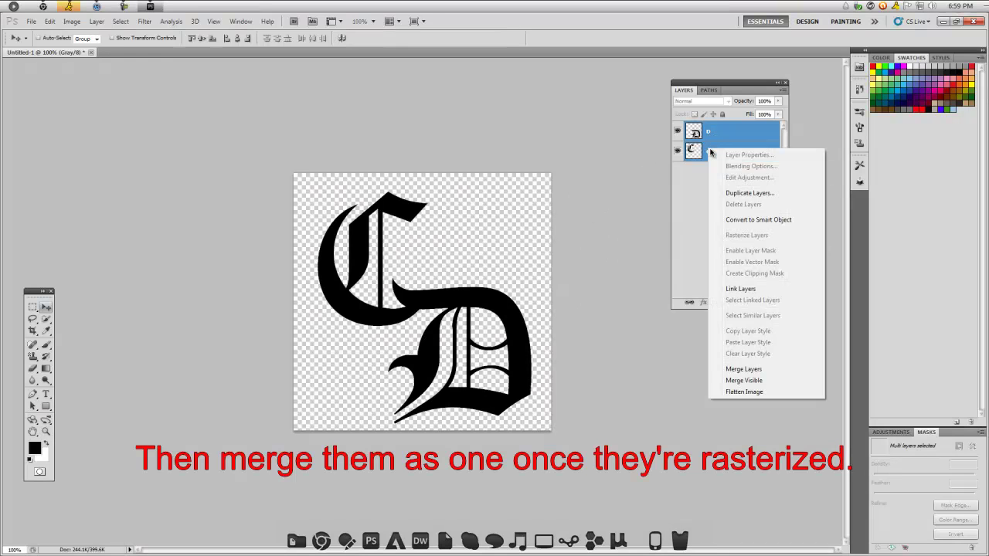
{"action": "left_click", "coordinate": [743, 369]}
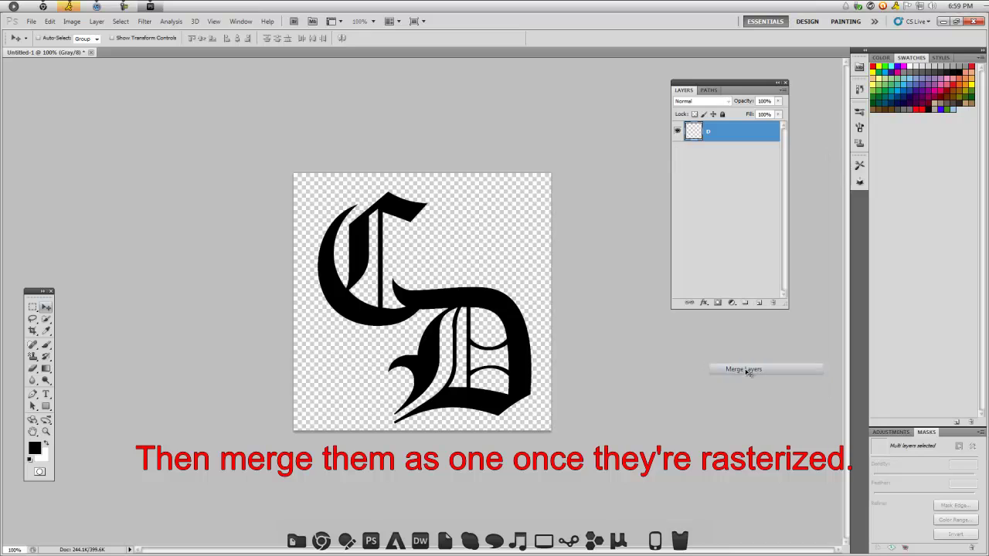
- Select the merged letters' pixels and make a work path from them at 1.0 pixel tolerance
{"action": "left_click", "coordinate": [694, 133], "text": "ctrl"}
{"action": "left_click", "coordinate": [709, 90]}
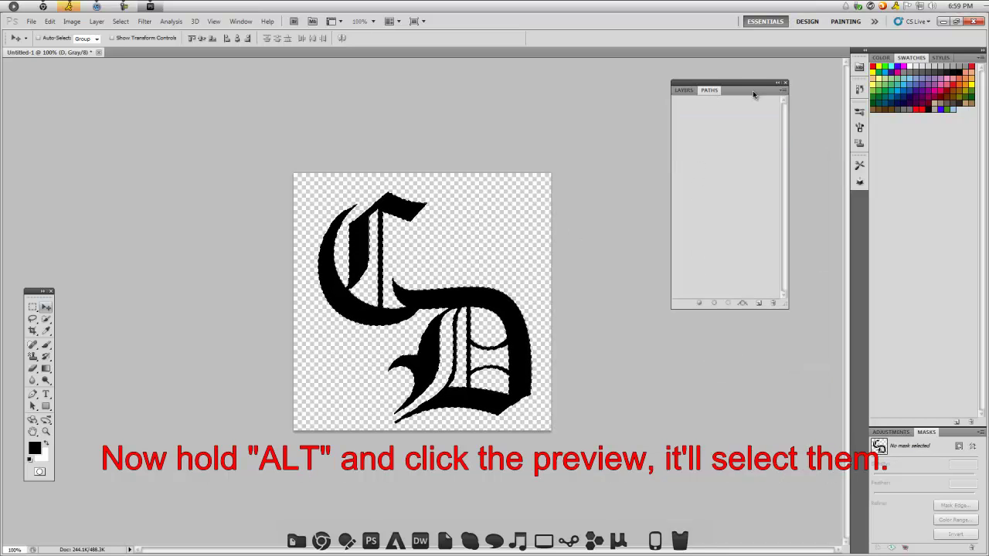
{"action": "left_click", "coordinate": [782, 91]}
{"action": "left_click", "coordinate": [782, 92]}
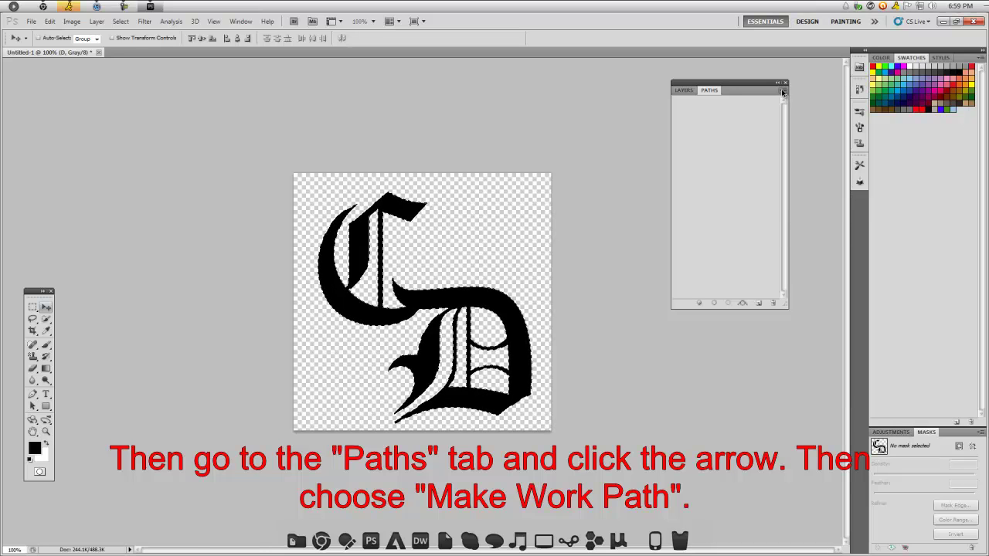
{"action": "left_click", "coordinate": [782, 92]}
{"action": "left_click", "coordinate": [825, 128]}
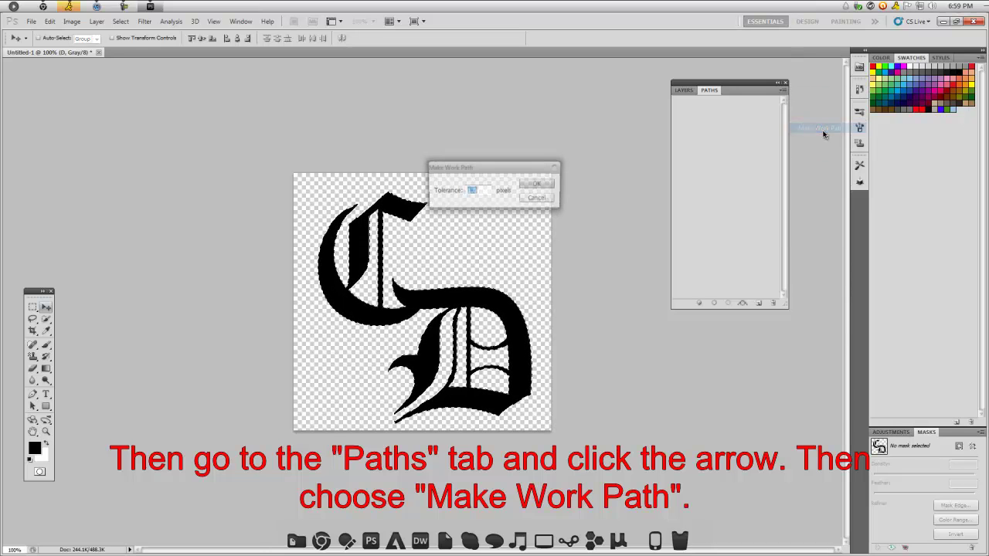
{"action": "left_click", "coordinate": [539, 184]}
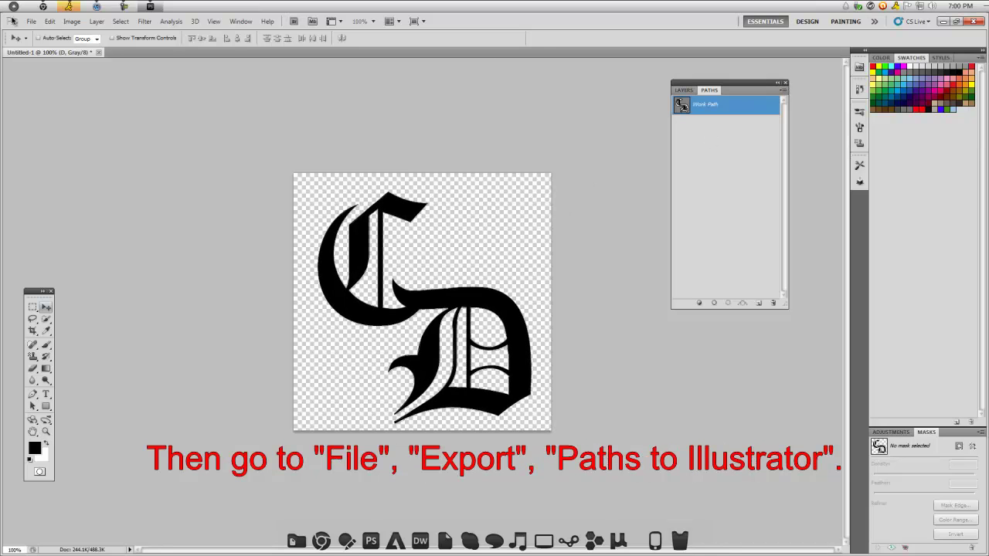
- Export the Work Path to Illustrator format as Test.ai on the Desktop
{"action": "left_click", "coordinate": [31, 22]}
{"action": "mouse_move", "coordinate": [78, 247]}
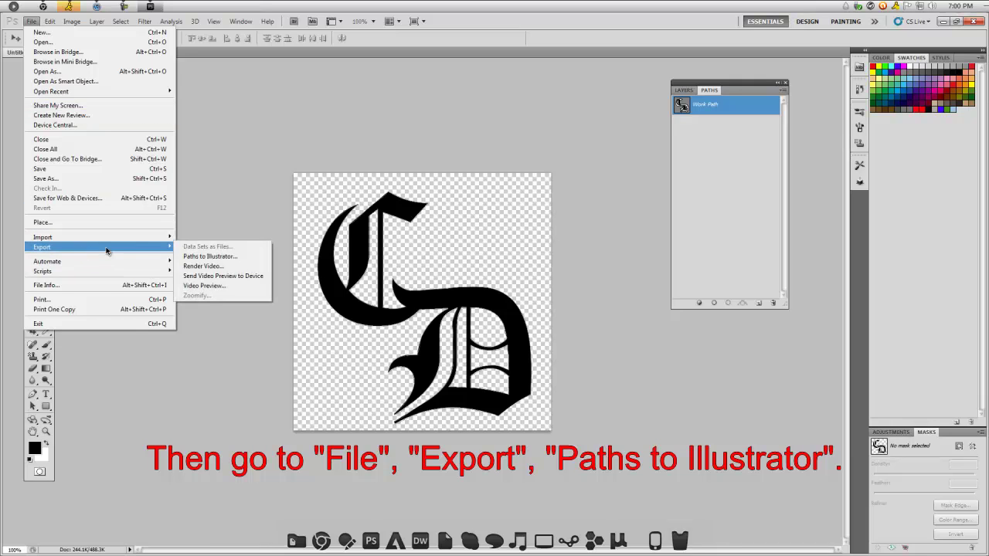
{"action": "left_click", "coordinate": [207, 257]}
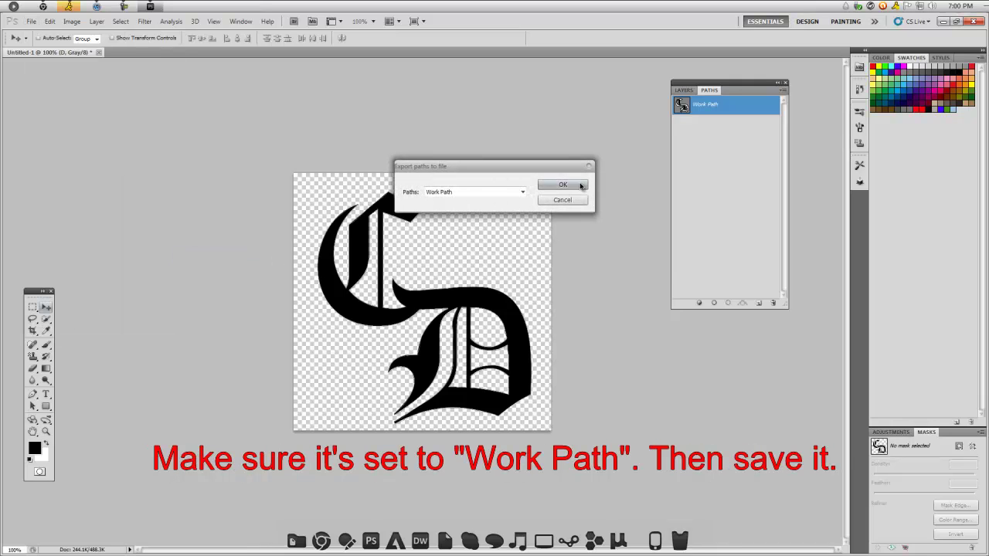
{"action": "left_click", "coordinate": [579, 186]}
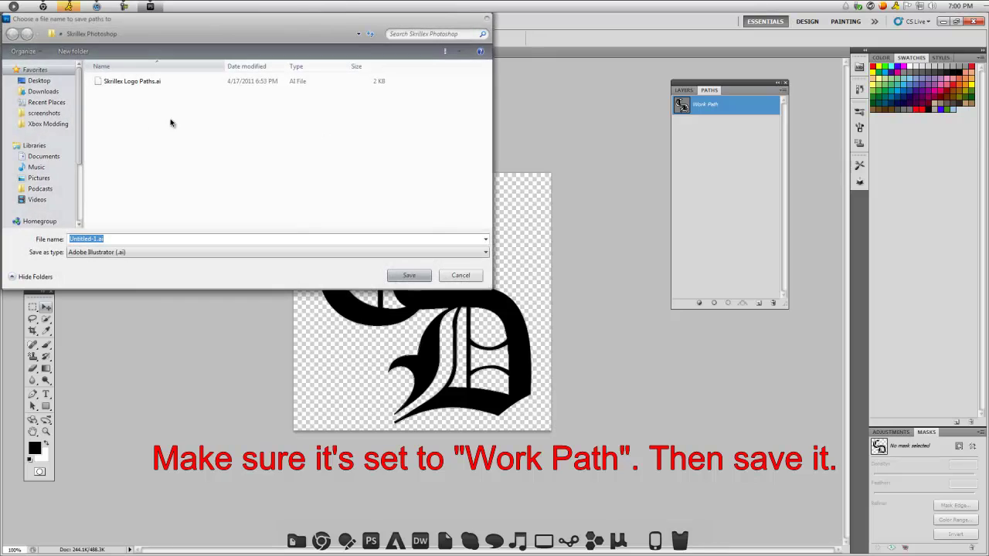
{"action": "left_click", "coordinate": [39, 80]}
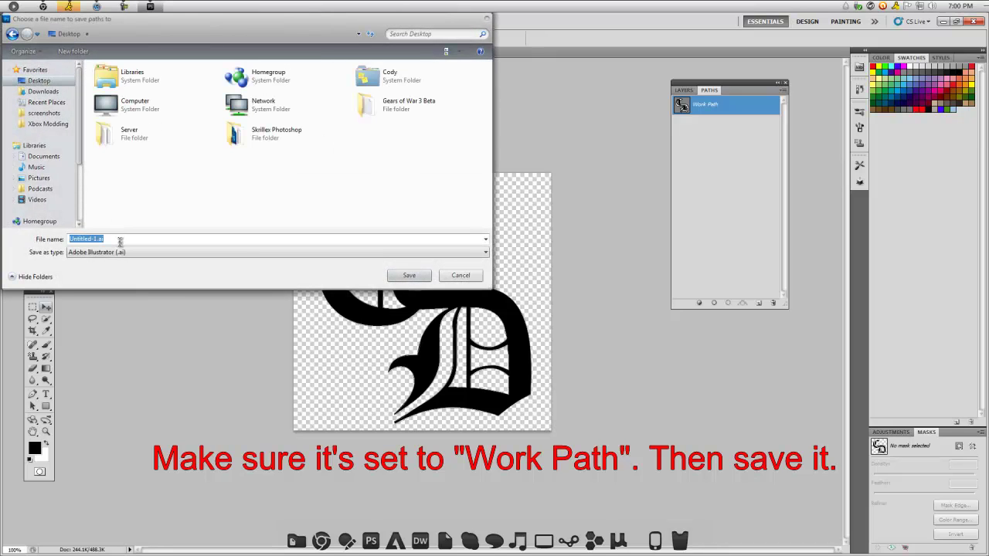
{"action": "type", "text": "S"}
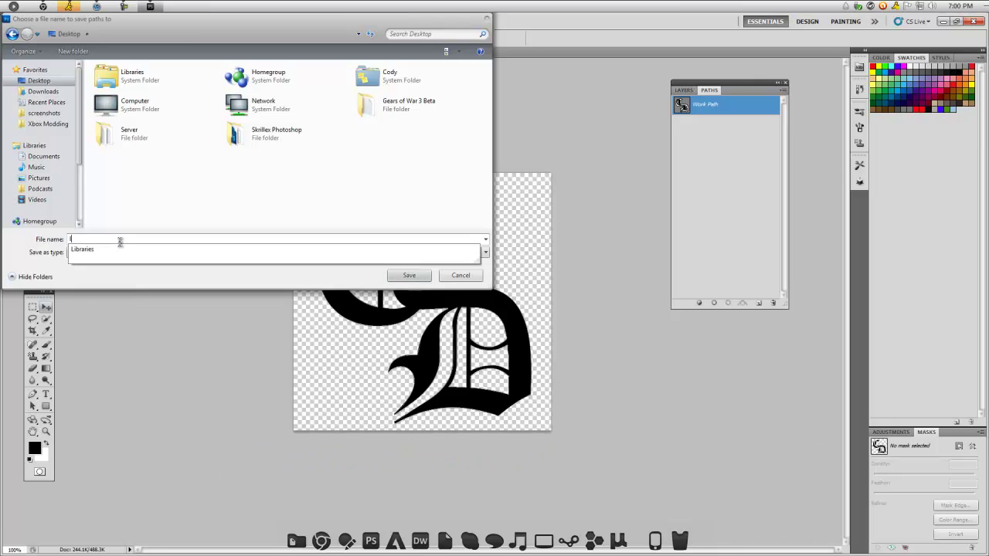
{"action": "key", "text": "BackSpace"}
{"action": "type", "text": "Tes"}
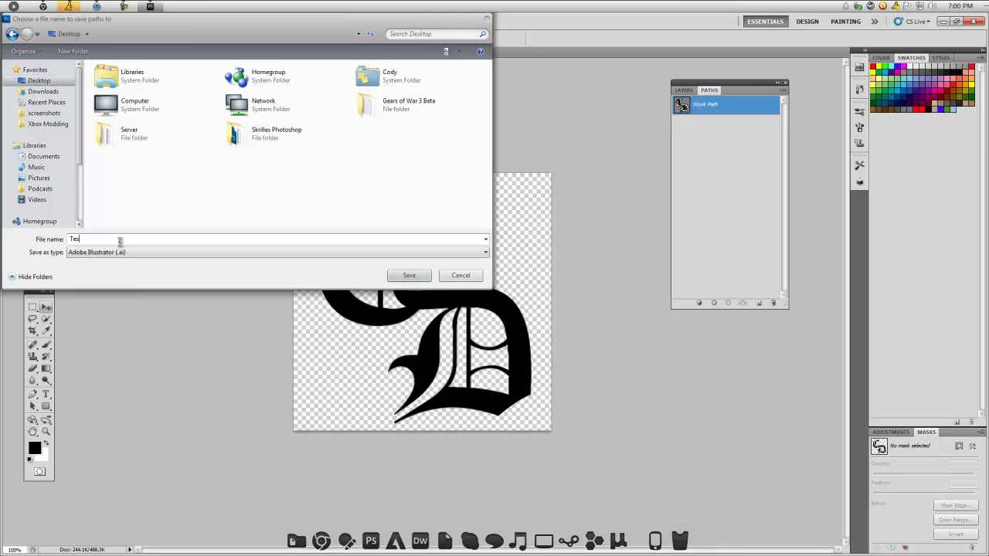
{"action": "type", "text": "t.ai"}
{"action": "key", "text": "Return"}
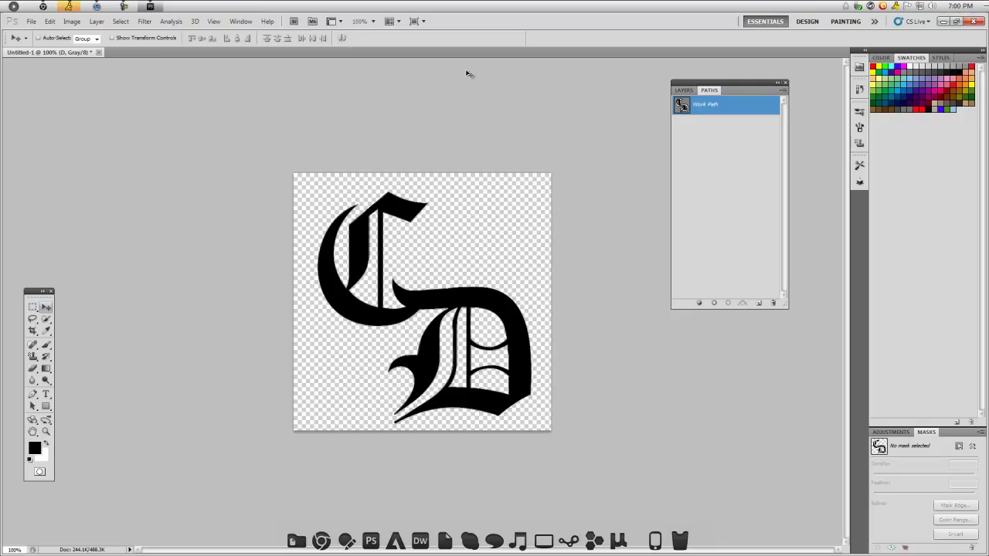
- Close the panels and quit Photoshop without saving the untitled document
{"action": "left_click", "coordinate": [784, 82]}
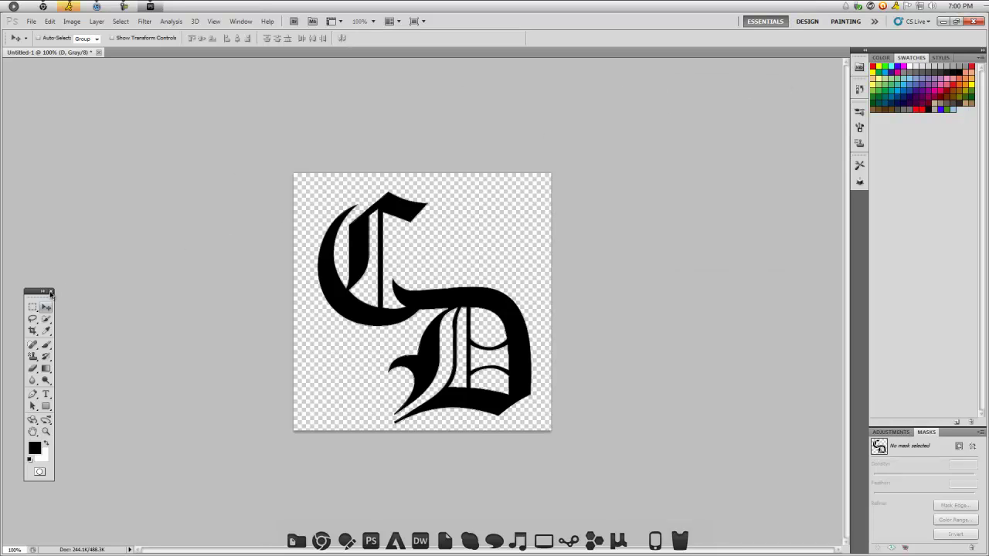
{"action": "left_click", "coordinate": [50, 292]}
{"action": "left_click", "coordinate": [975, 23]}
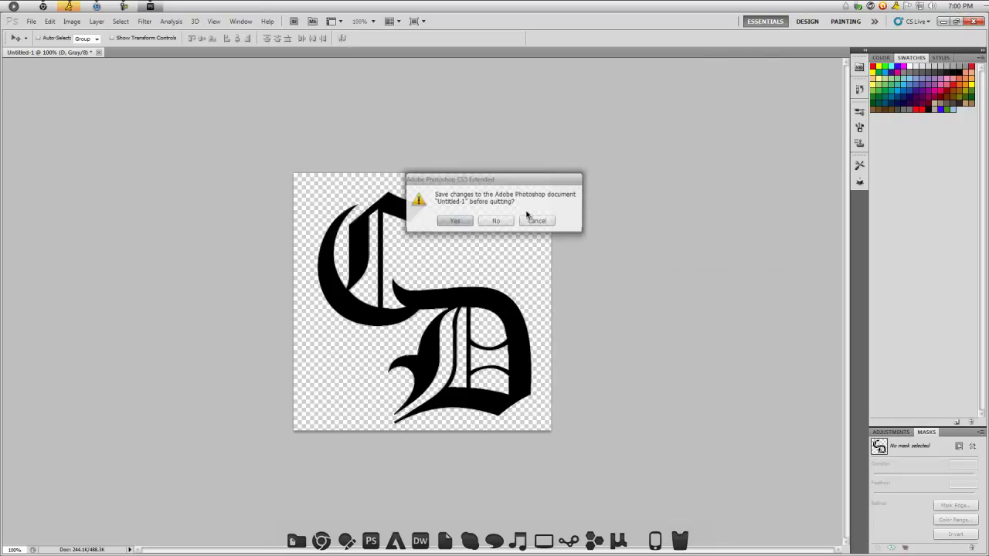
{"action": "left_click", "coordinate": [496, 221]}
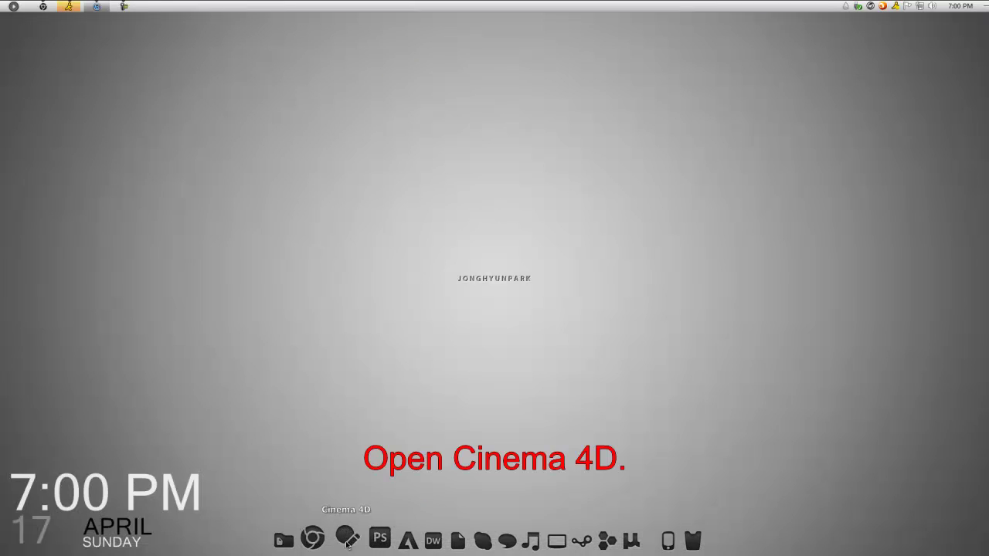
- Launch Cinema 4D from its dock icon on the Windows desktop
{"action": "left_click", "coordinate": [347, 537]}
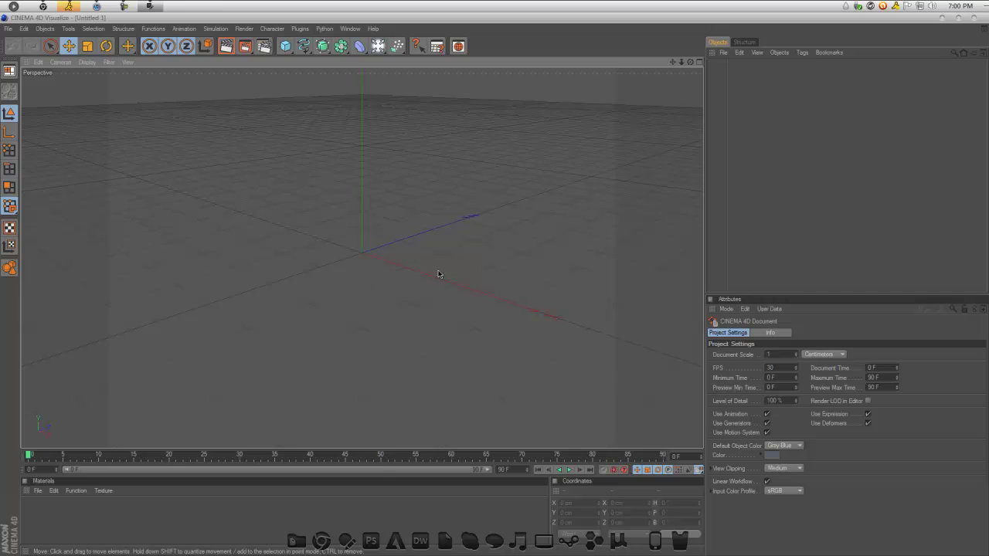
- Open Test.ai from the Desktop with default Illustrator import settings and orbit to view the letters
{"action": "left_click", "coordinate": [8, 29]}
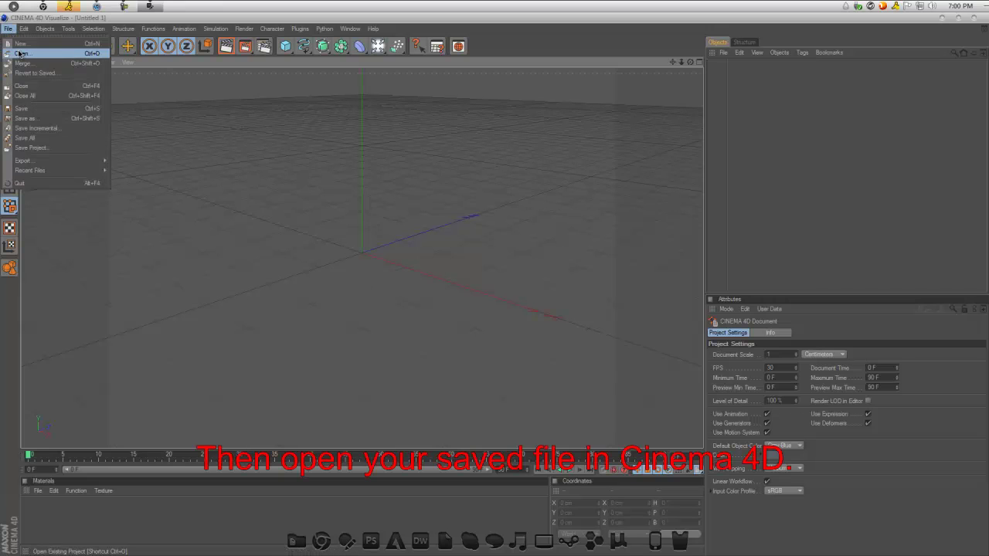
{"action": "left_click", "coordinate": [21, 54]}
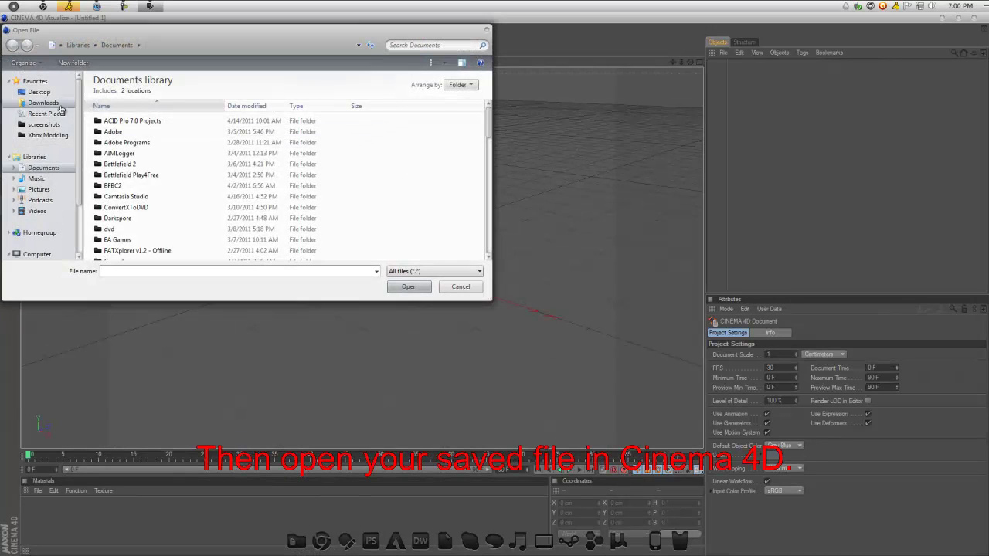
{"action": "left_click", "coordinate": [54, 93]}
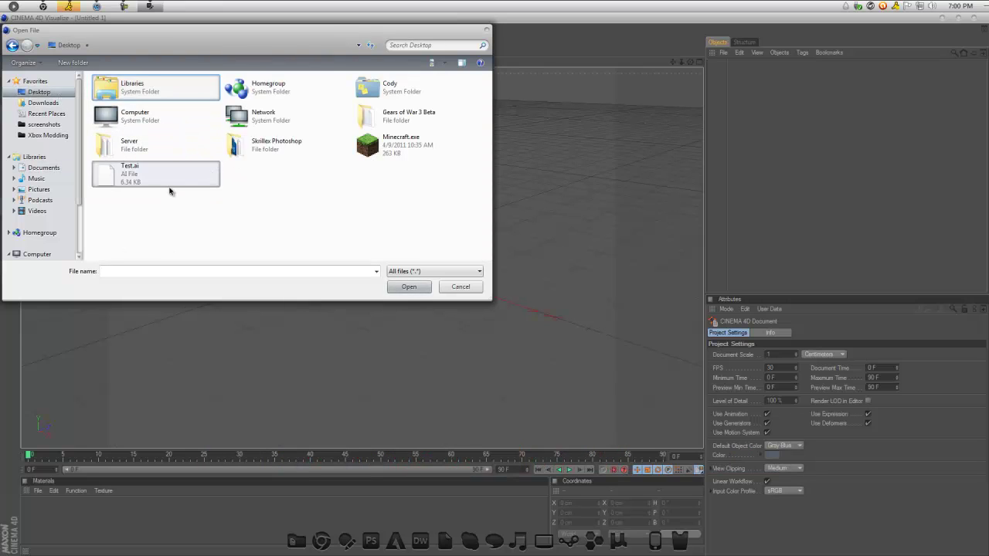
{"action": "double_click", "coordinate": [144, 179]}
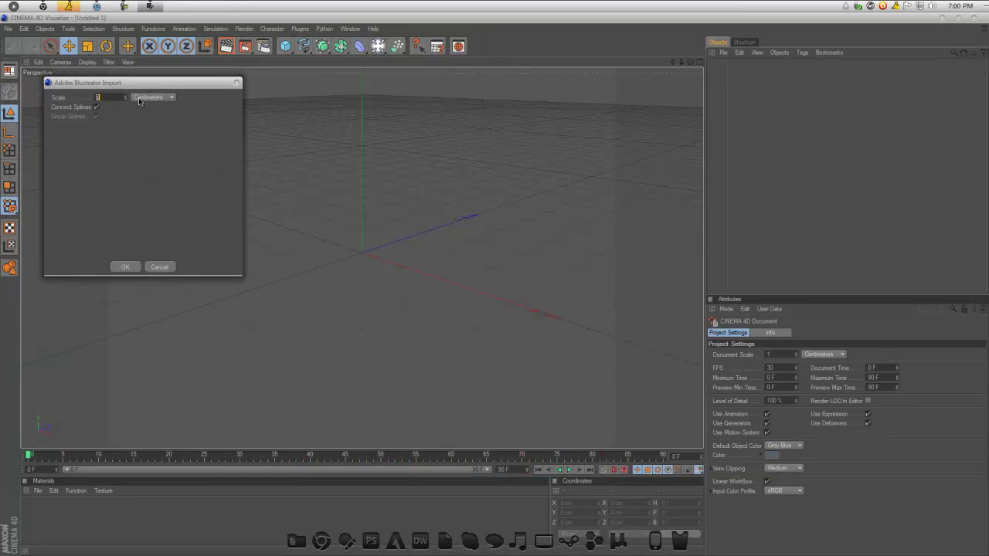
{"action": "left_click", "coordinate": [125, 267]}
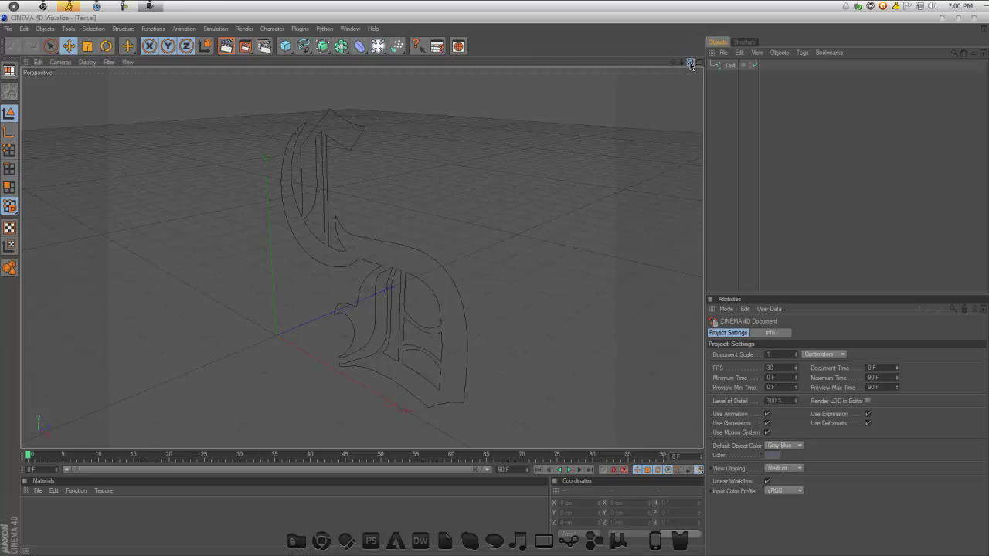
{"action": "mouse_move", "coordinate": [379, 183]}
{"action": "left_mouse_down", "text": "alt"}
{"action": "mouse_move", "coordinate": [483, 290]}
{"action": "mouse_move", "coordinate": [494, 288]}
{"action": "left_mouse_up", "text": "alt"}
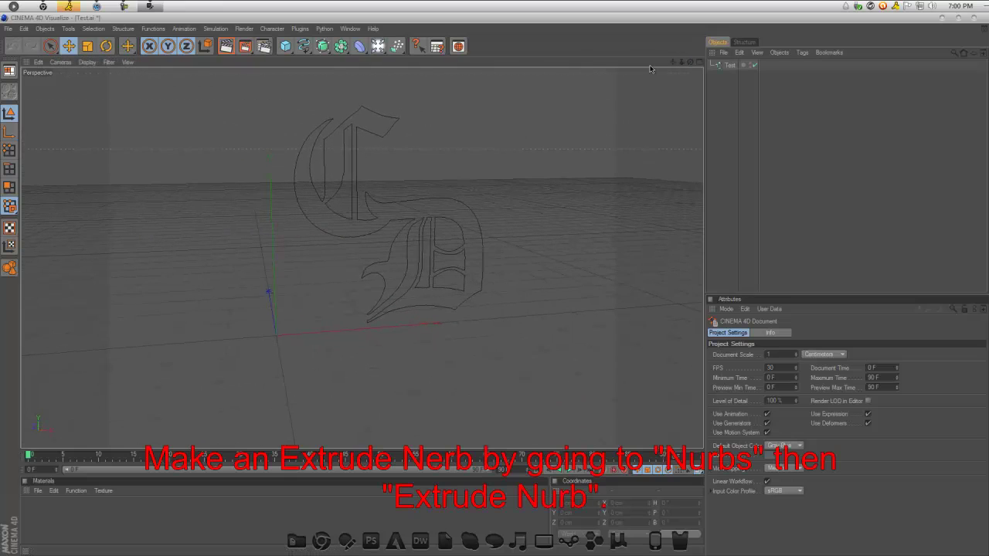
- Add an Extrude NURBS, nest the Test spline under it, and set Movement Z to 85 cm
{"action": "left_click", "coordinate": [340, 47]}
{"action": "left_click_drag", "start_coordinate": [322, 47], "coordinate": [413, 59]}
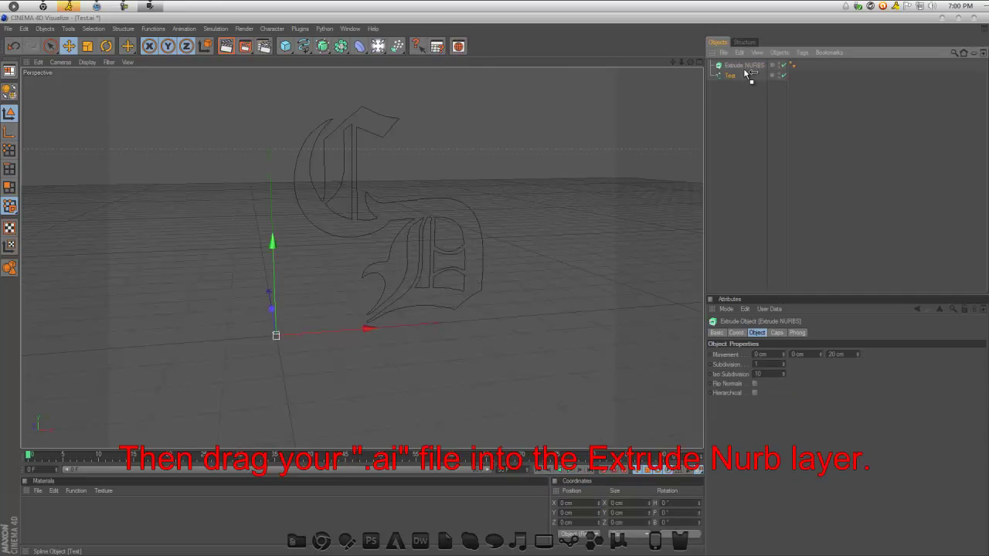
{"action": "mouse_move", "coordinate": [746, 75]}
{"action": "left_mouse_down"}
{"action": "mouse_move", "coordinate": [748, 67]}
{"action": "mouse_move", "coordinate": [498, 288]}
{"action": "left_mouse_up"}
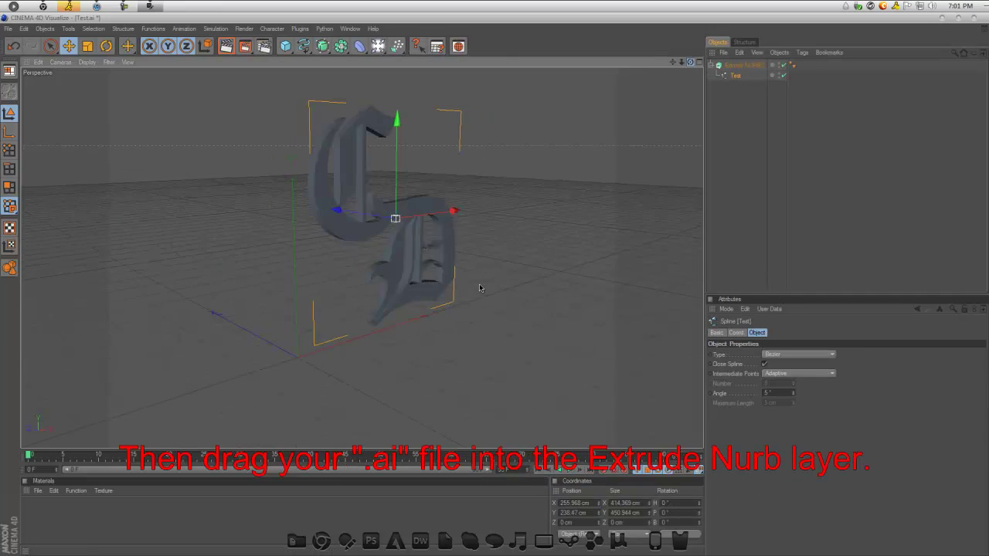
{"action": "left_click", "coordinate": [742, 65]}
{"action": "left_click_drag", "start_coordinate": [856, 357], "coordinate": [896, 358]}
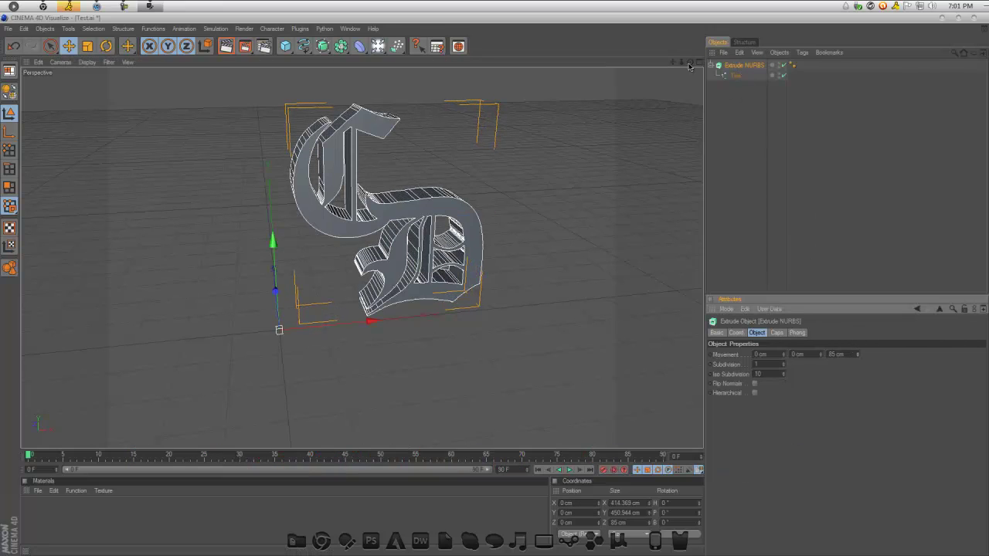
{"action": "mouse_move", "coordinate": [691, 62]}
{"action": "left_mouse_down"}
{"action": "mouse_move", "coordinate": [444, 281]}
{"action": "mouse_move", "coordinate": [582, 285]}
{"action": "mouse_move", "coordinate": [480, 286]}
{"action": "mouse_move", "coordinate": [501, 278]}
{"action": "mouse_move", "coordinate": [530, 289]}
{"action": "mouse_move", "coordinate": [627, 43]}
{"action": "left_mouse_up"}
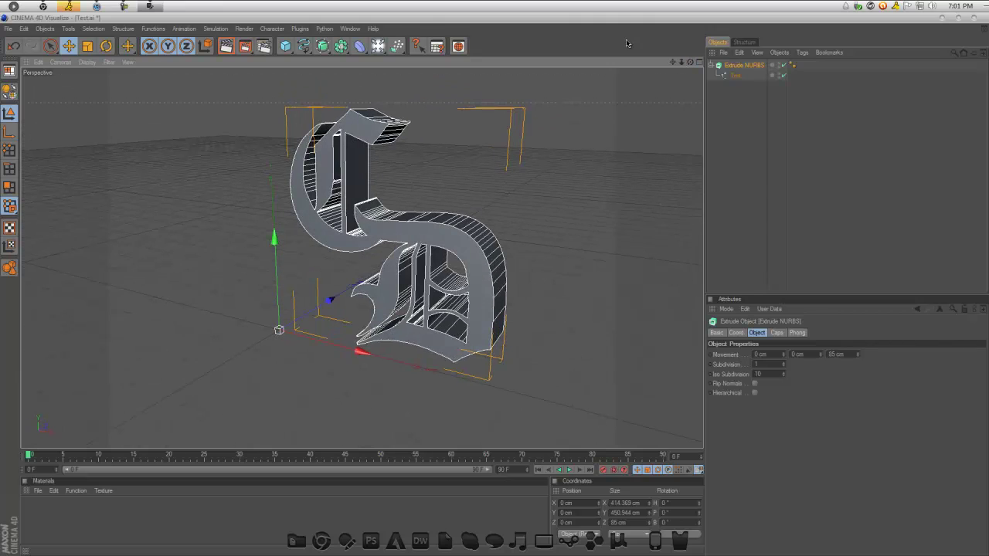
{"action": "left_click", "coordinate": [225, 47]}
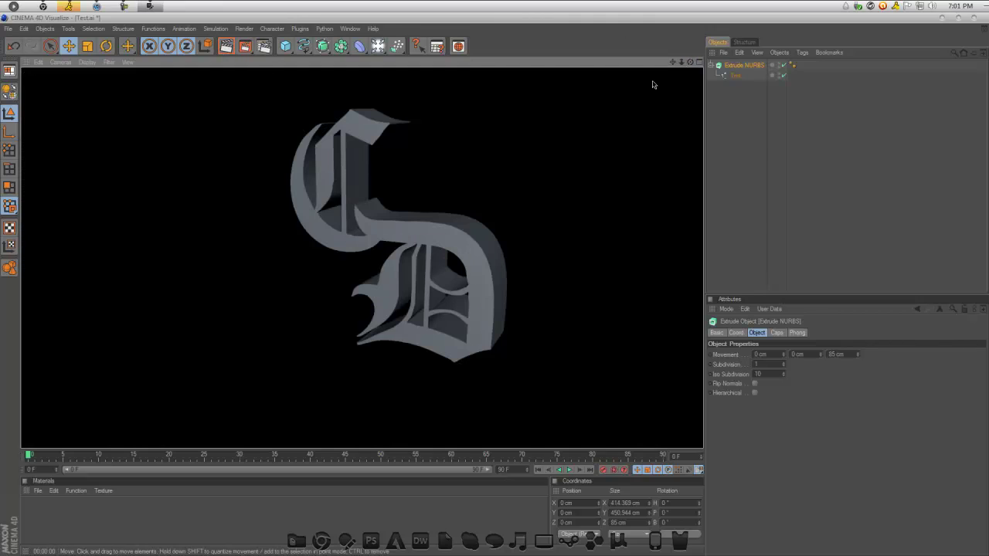
{"action": "left_click", "coordinate": [616, 114]}
{"action": "mouse_move", "coordinate": [616, 114]}
{"action": "left_mouse_down", "text": "alt"}
{"action": "mouse_move", "coordinate": [497, 290]}
{"action": "mouse_move", "coordinate": [508, 285]}
{"action": "mouse_move", "coordinate": [477, 288]}
{"action": "mouse_move", "coordinate": [502, 287]}
{"action": "left_mouse_up", "text": "alt"}
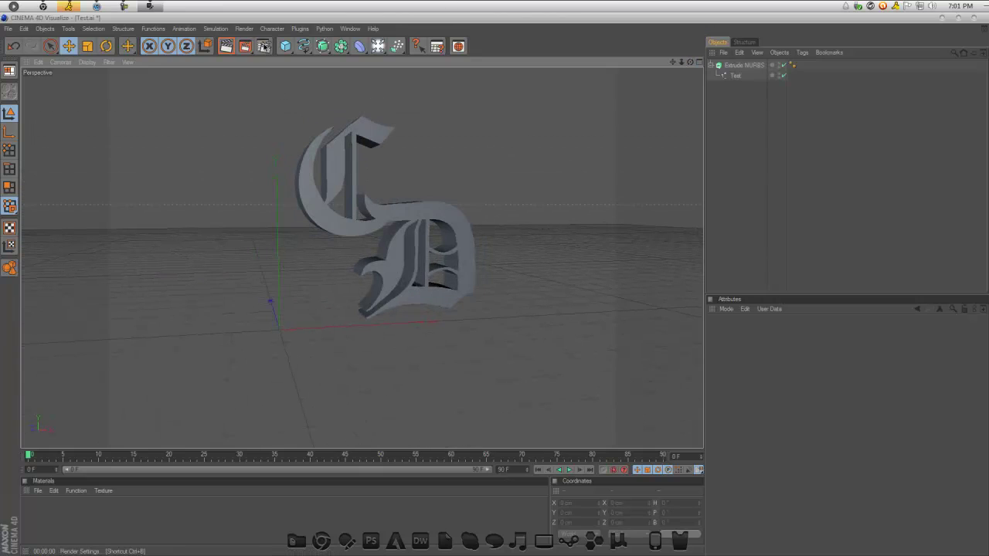
- In Render Settings, set the output width and height to 500 pixels
{"action": "left_click", "coordinate": [263, 47]}
{"action": "left_click", "coordinate": [99, 49]}
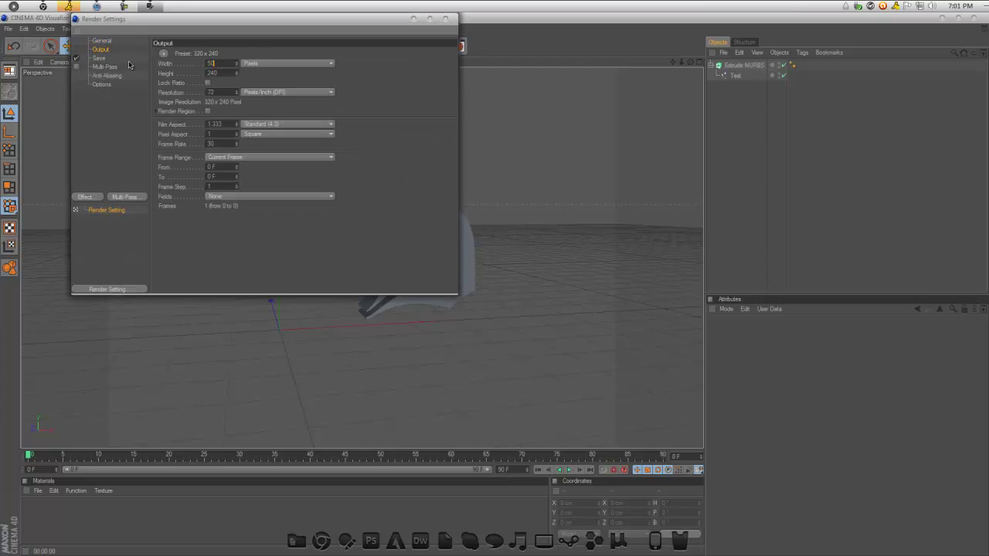
{"action": "type", "text": "0"}
{"action": "key", "text": "Tab"}
{"action": "type", "text": "50"}
{"action": "key", "text": "Tab"}
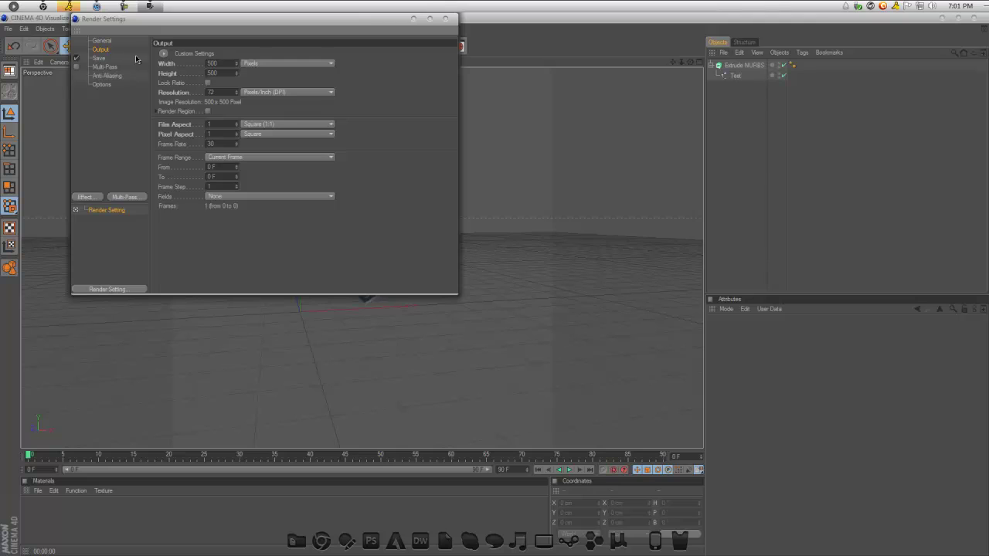
- Set renders to save automatically as a PNG named Test on the Desktop
{"action": "left_click", "coordinate": [99, 58]}
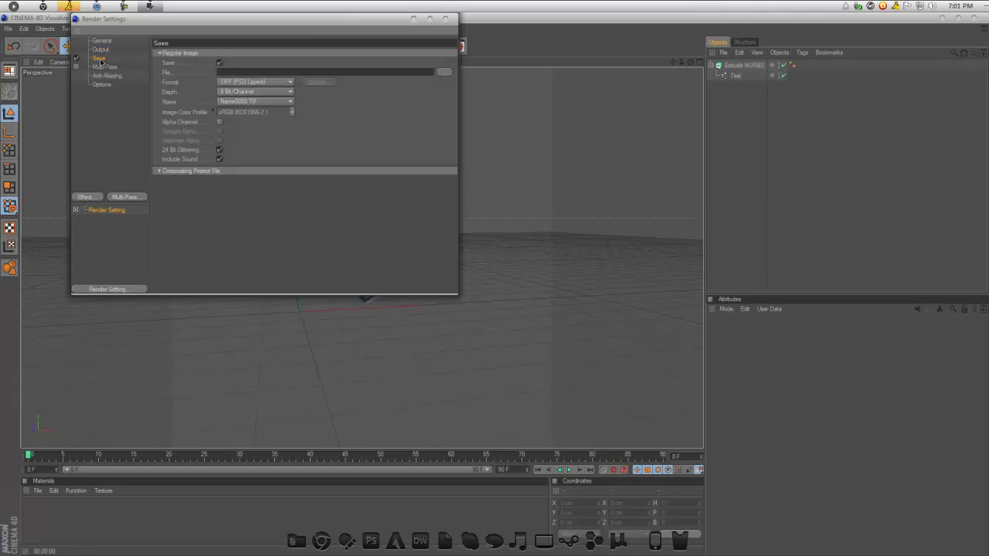
{"action": "left_click", "coordinate": [103, 68]}
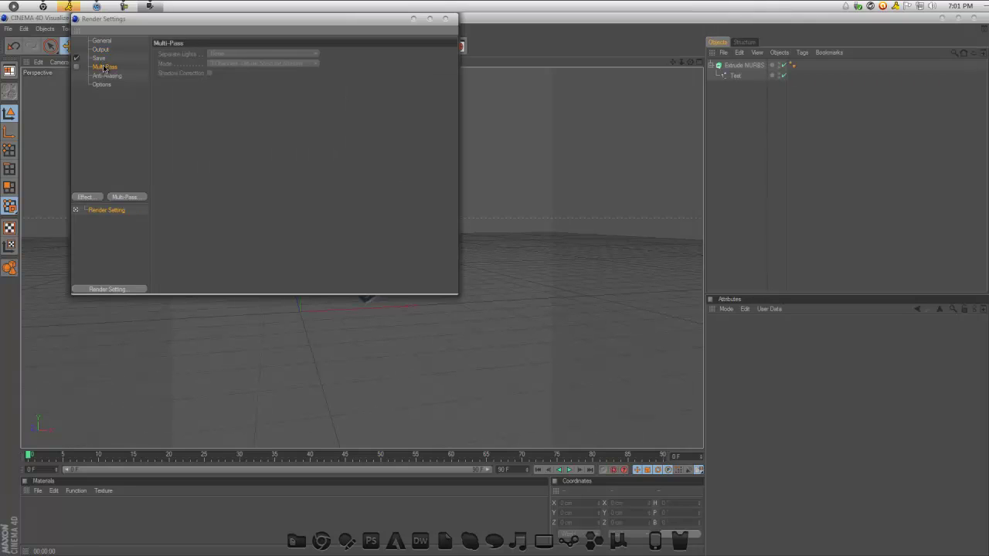
{"action": "left_click", "coordinate": [110, 61]}
{"action": "left_click", "coordinate": [285, 85]}
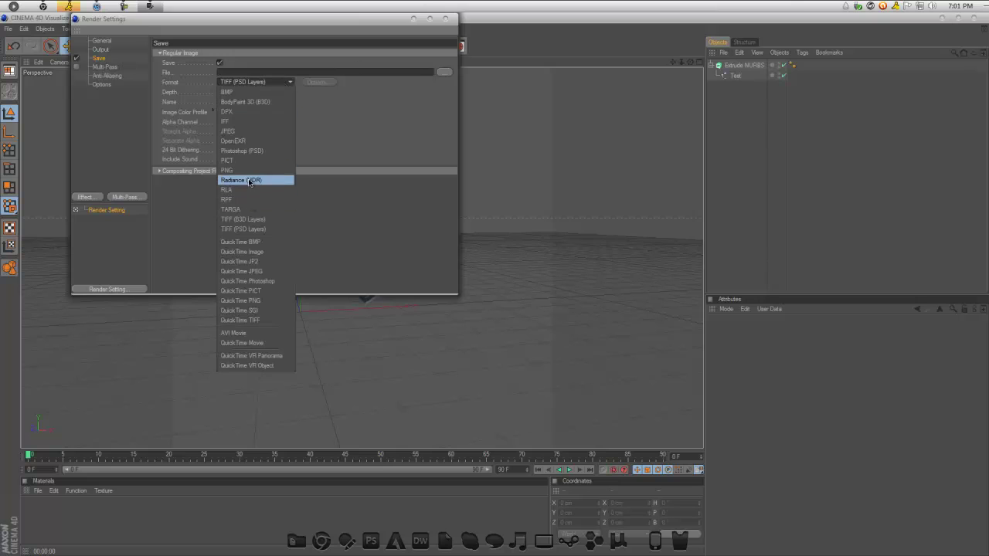
{"action": "left_click", "coordinate": [255, 163]}
{"action": "left_click", "coordinate": [445, 72]}
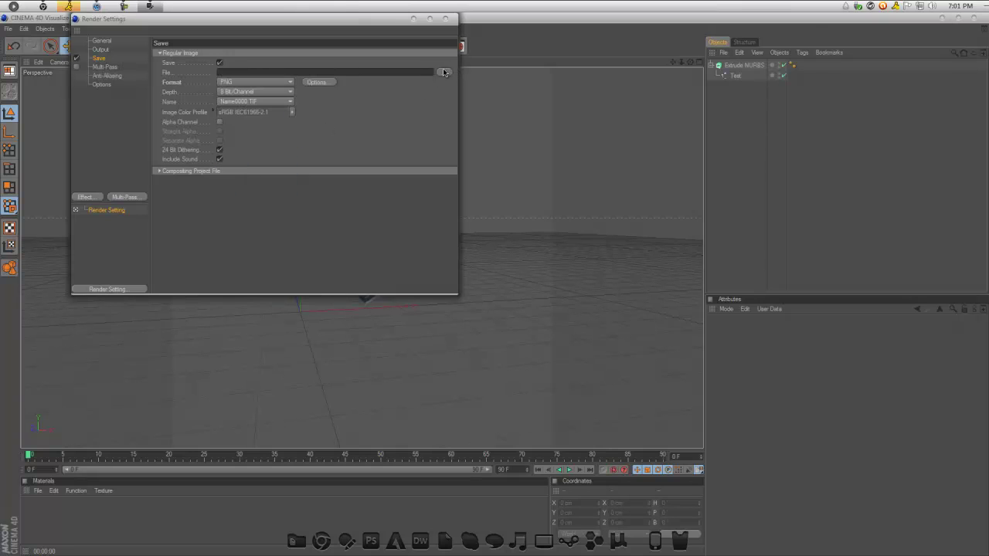
{"action": "left_click", "coordinate": [109, 94]}
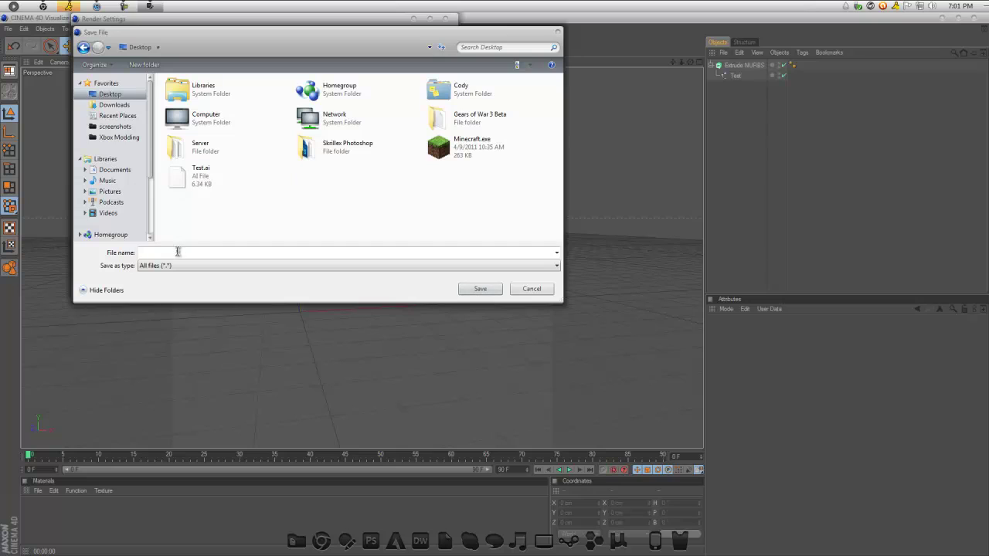
{"action": "left_click", "coordinate": [177, 252]}
{"action": "type", "text": "Test"}
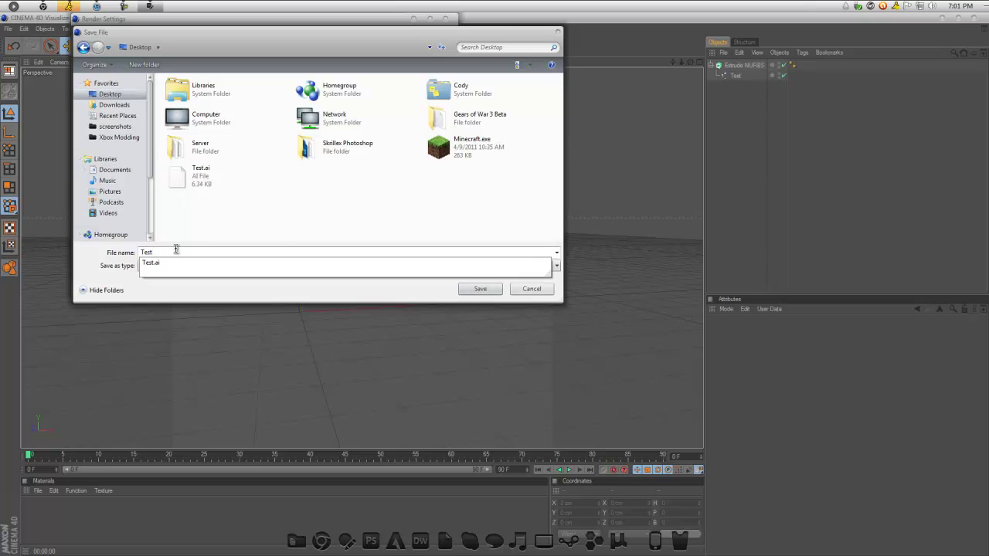
{"action": "key", "text": "Tab"}
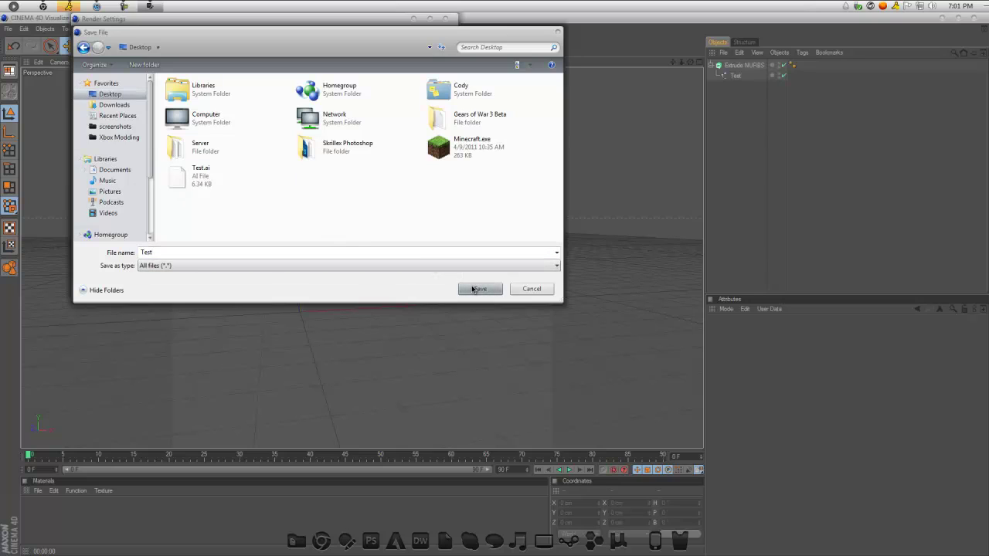
{"action": "left_click", "coordinate": [479, 290]}
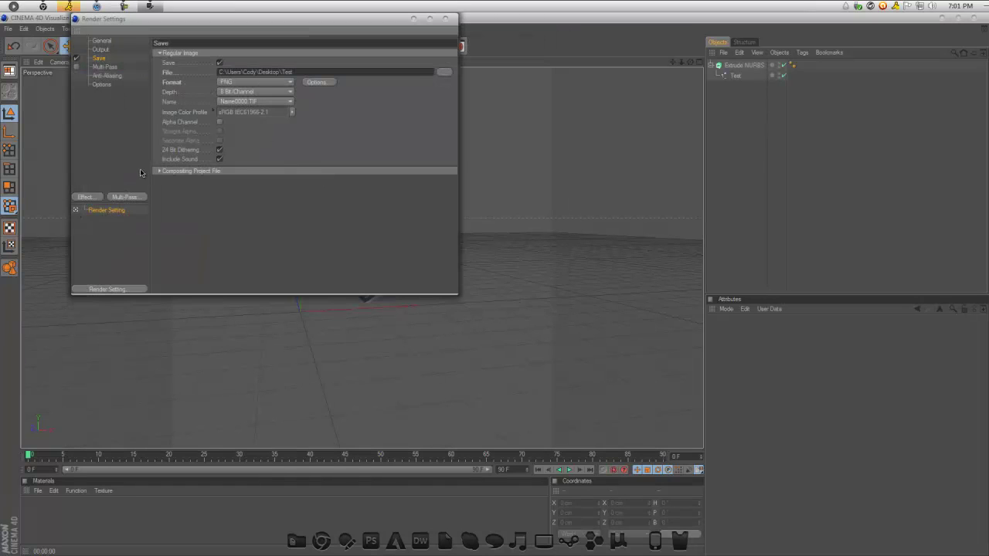
- Review the other render settings pages, then close Render Settings
{"action": "left_click", "coordinate": [104, 85]}
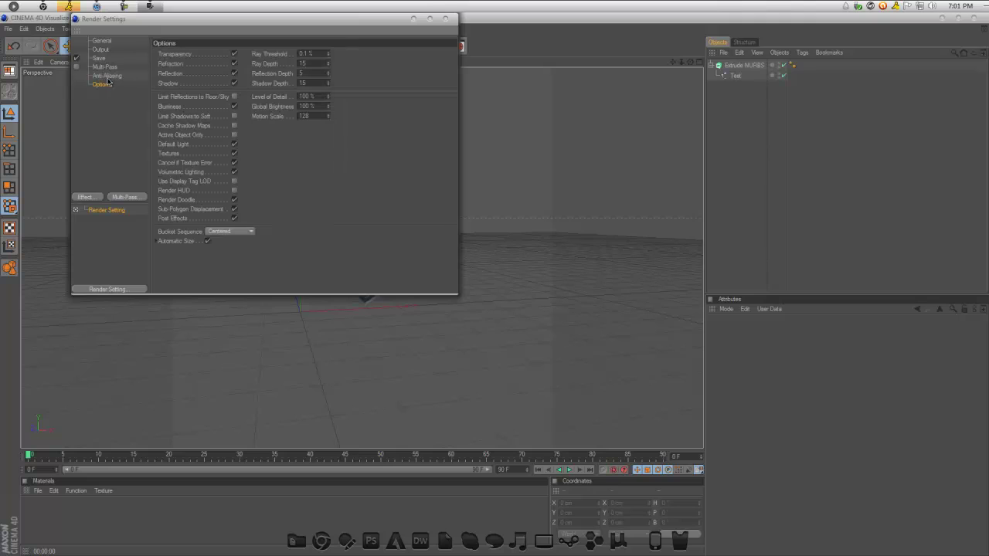
{"action": "left_click", "coordinate": [105, 68]}
{"action": "left_click", "coordinate": [102, 61]}
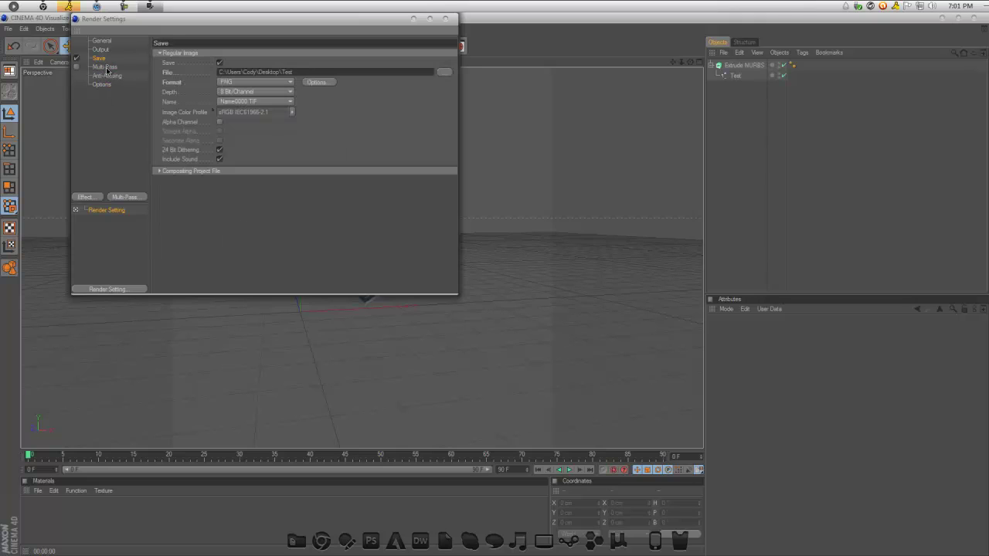
{"action": "left_click", "coordinate": [446, 18]}
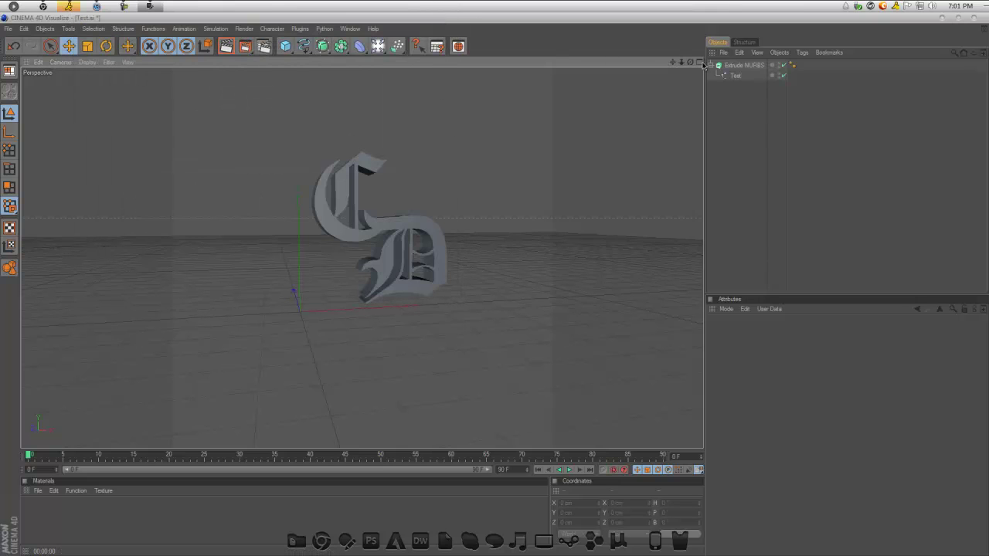
- Orbit the perspective view to a new angle and render the CD monogram to the Picture Viewer
{"action": "left_click_drag", "start_coordinate": [693, 65], "coordinate": [500, 287]}
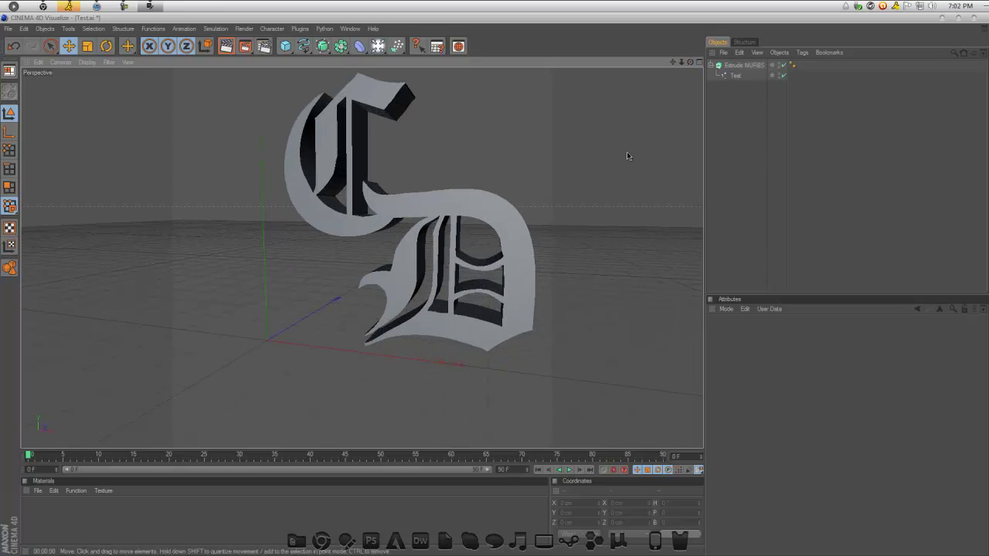
{"action": "left_click", "coordinate": [245, 46]}
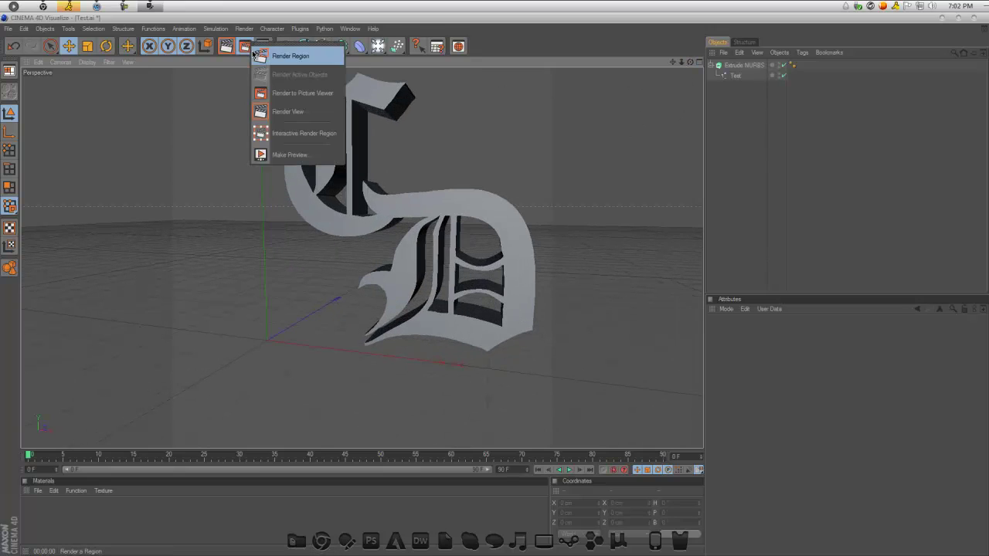
{"action": "left_click", "coordinate": [298, 92]}
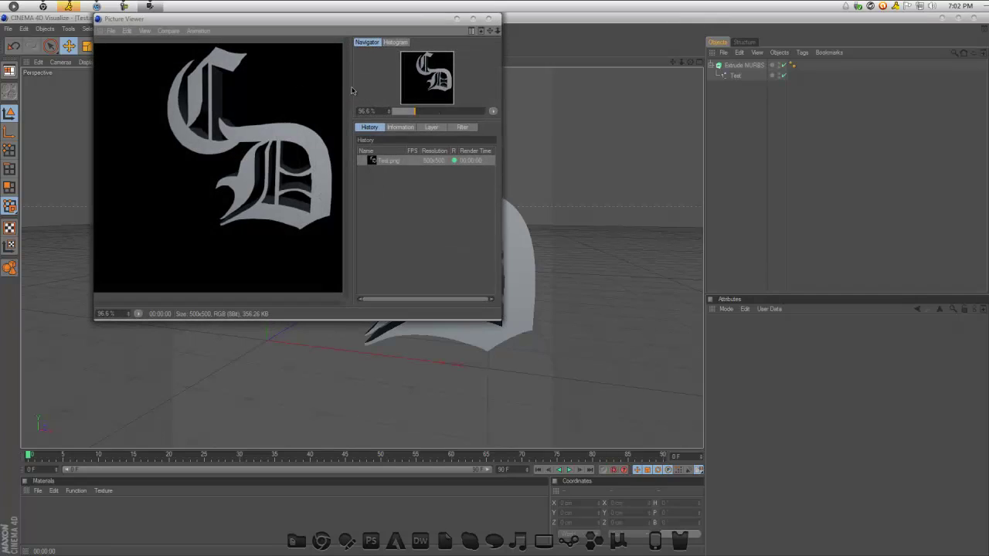
- Check the 500×500 render, close the Picture Viewer, and quit Cinema 4D
{"action": "mouse_move", "coordinate": [296, 18]}
{"action": "left_mouse_down"}
{"action": "mouse_move", "coordinate": [416, 71]}
{"action": "mouse_move", "coordinate": [438, 96]}
{"action": "left_mouse_up"}
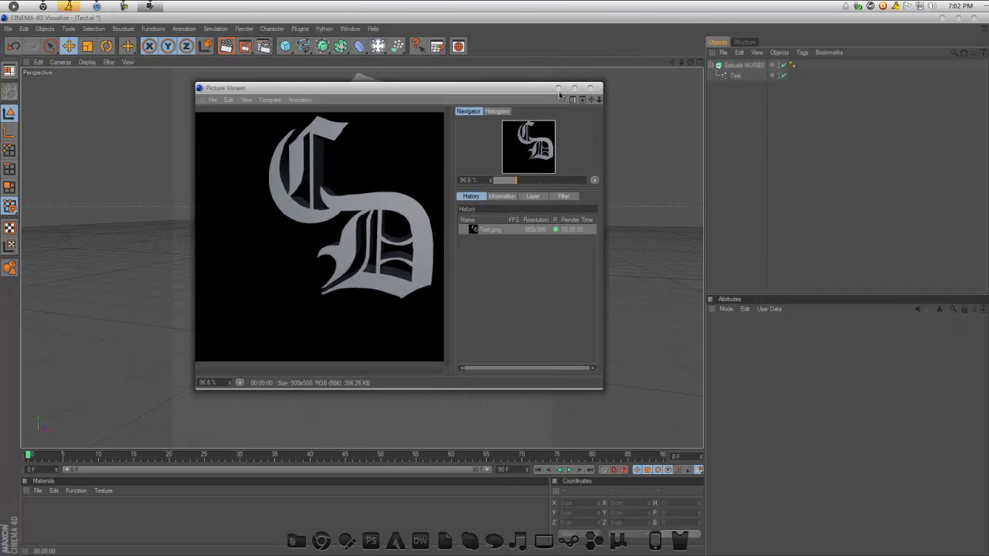
{"action": "left_click", "coordinate": [213, 99]}
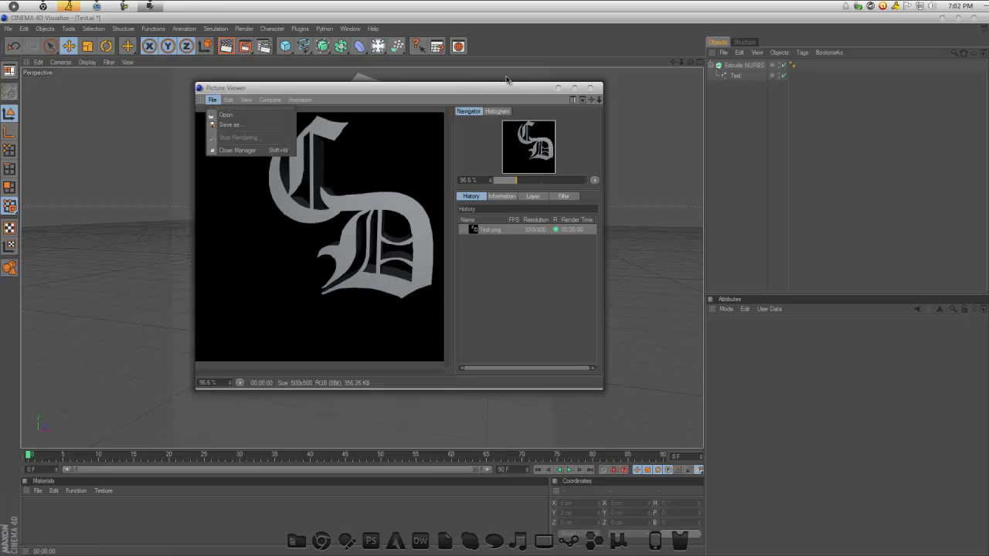
{"action": "left_click", "coordinate": [593, 92]}
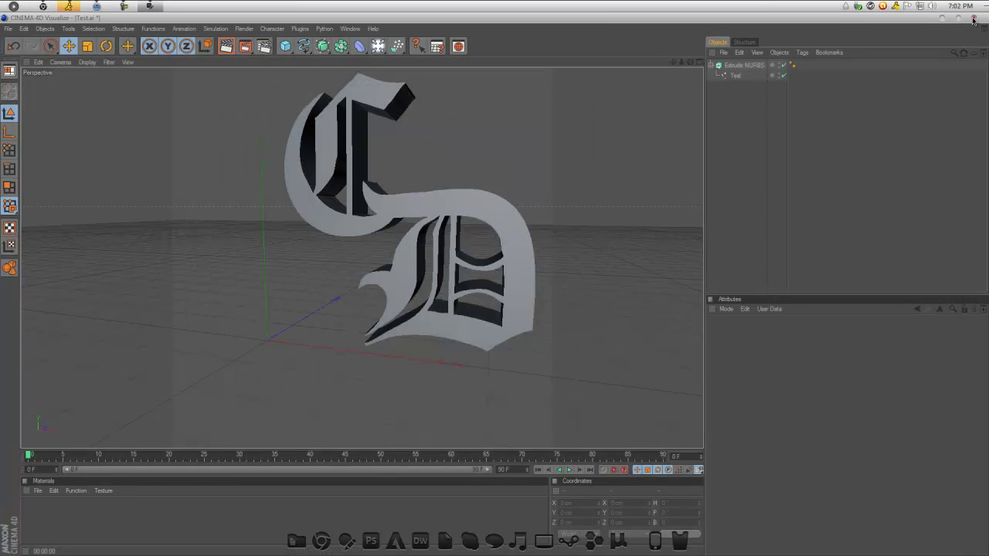
{"action": "left_click", "coordinate": [976, 18]}
- Discard the Cinema 4D scene changes, relaunch Photoshop, and open Test.png from the Desktop
{"action": "left_click", "coordinate": [519, 329]}
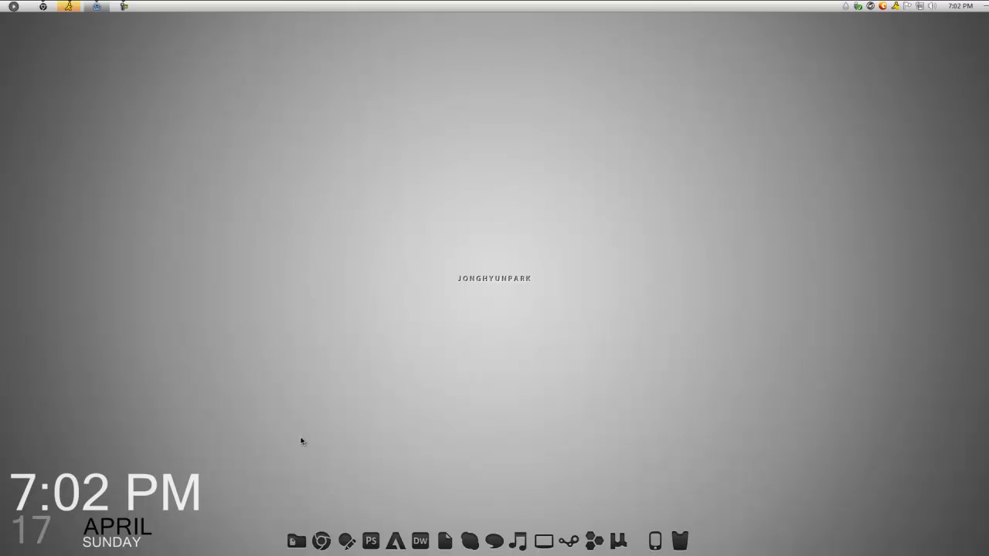
{"action": "left_click", "coordinate": [369, 525]}
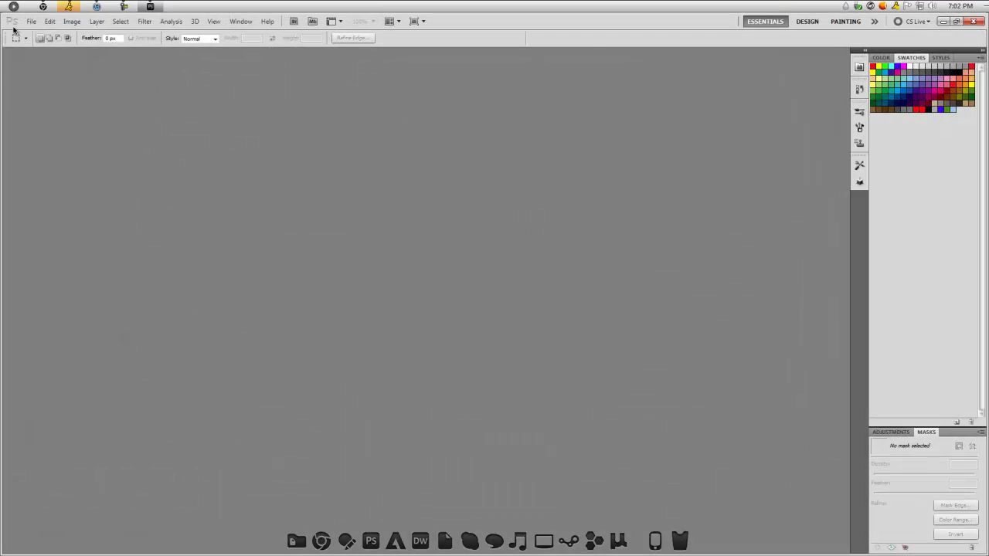
{"action": "left_click", "coordinate": [31, 21]}
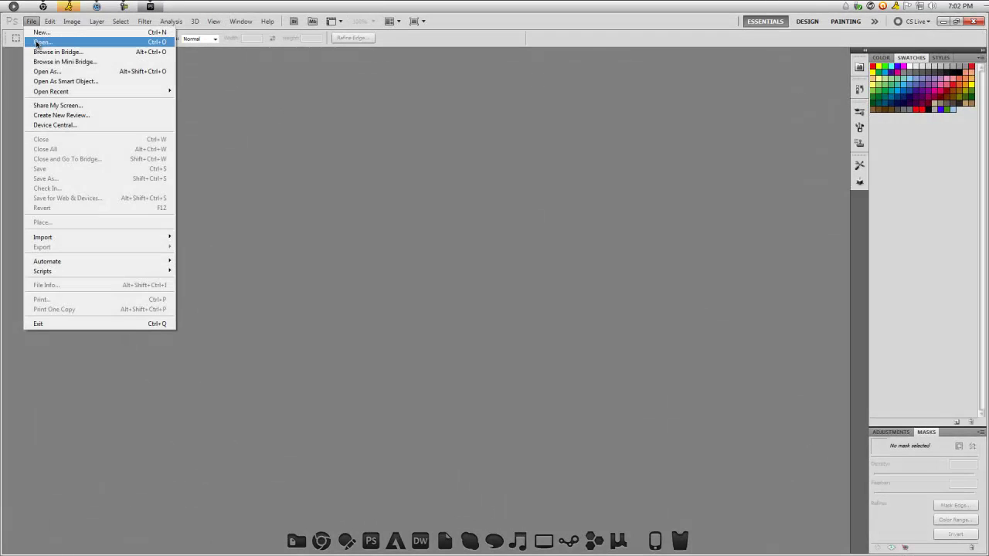
{"action": "left_click", "coordinate": [38, 42]}
{"action": "left_click", "coordinate": [374, 168]}
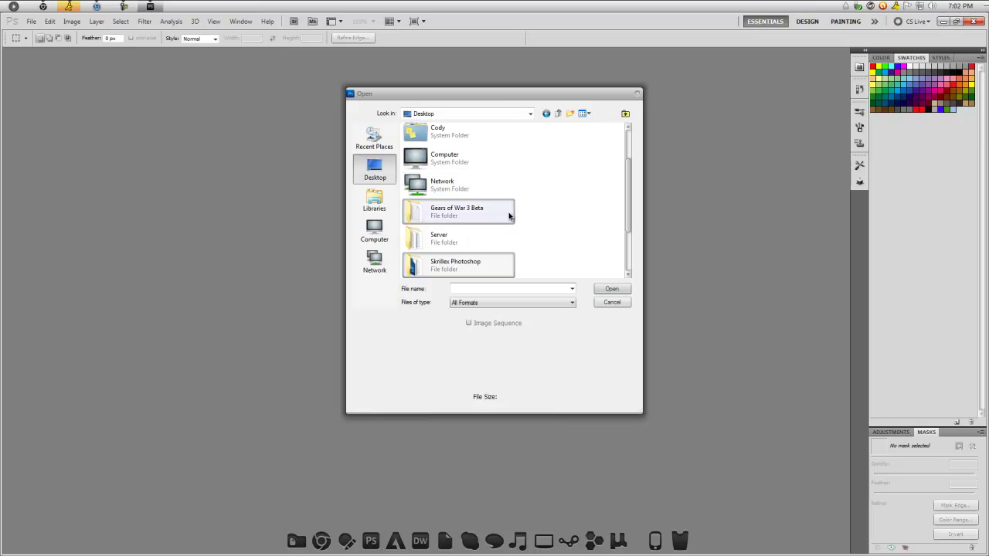
{"action": "left_click", "coordinate": [495, 214]}
{"action": "scroll", "coordinate": [487, 216], "scroll_direction": "down", "scroll_amount": 1}
{"action": "double_click", "coordinate": [453, 263]}
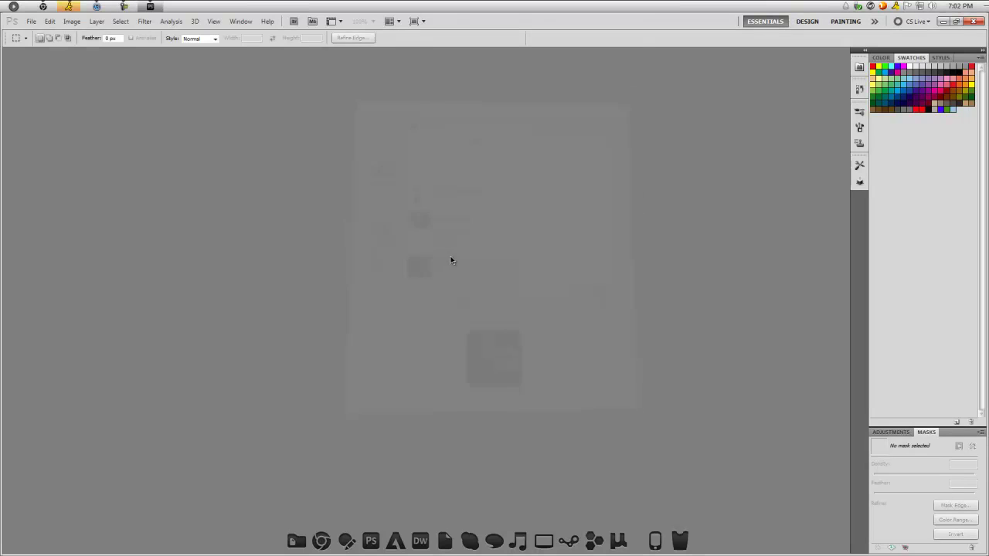